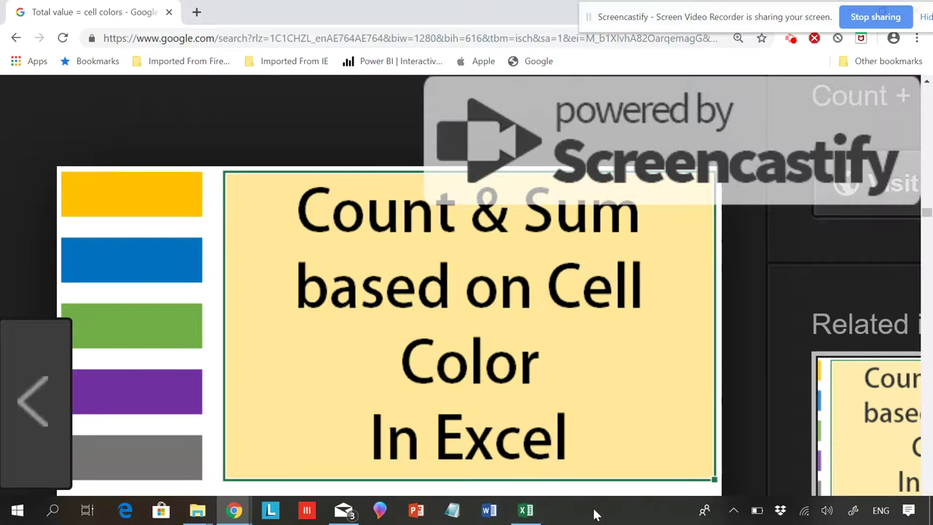
Switch to the PP Dey workbook in Excel and set the other-tank count in cell D3 to 2
{"action": "left_click", "coordinate": [534, 516]}
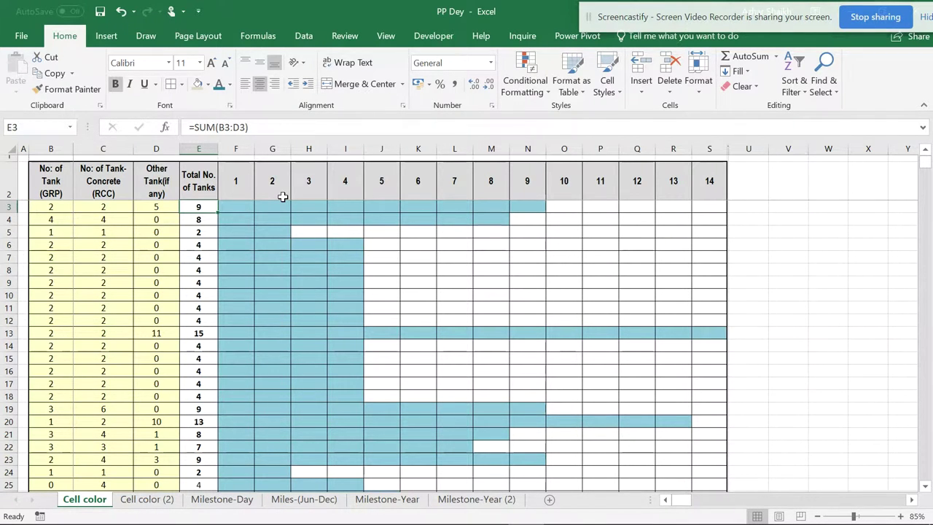
{"action": "left_click", "coordinate": [153, 208]}
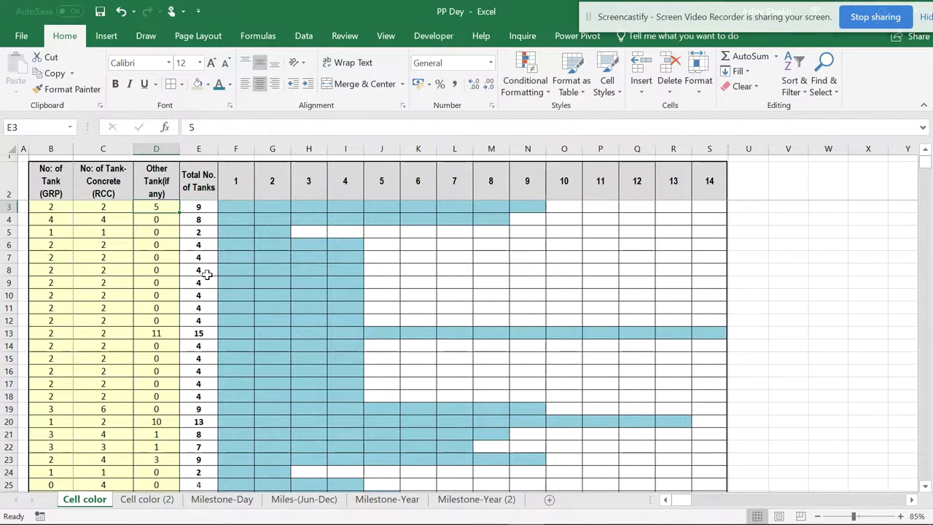
{"action": "type", "text": "2"}
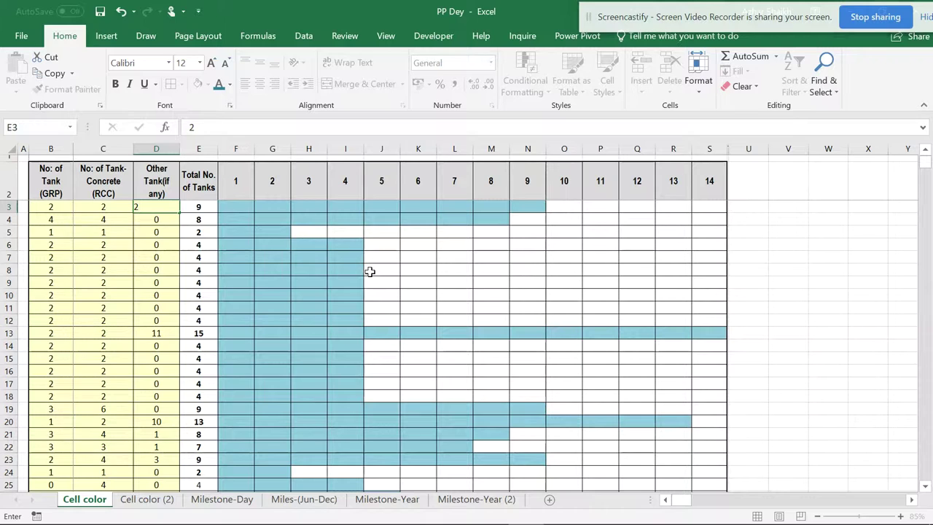
{"action": "left_click", "coordinate": [395, 241]}
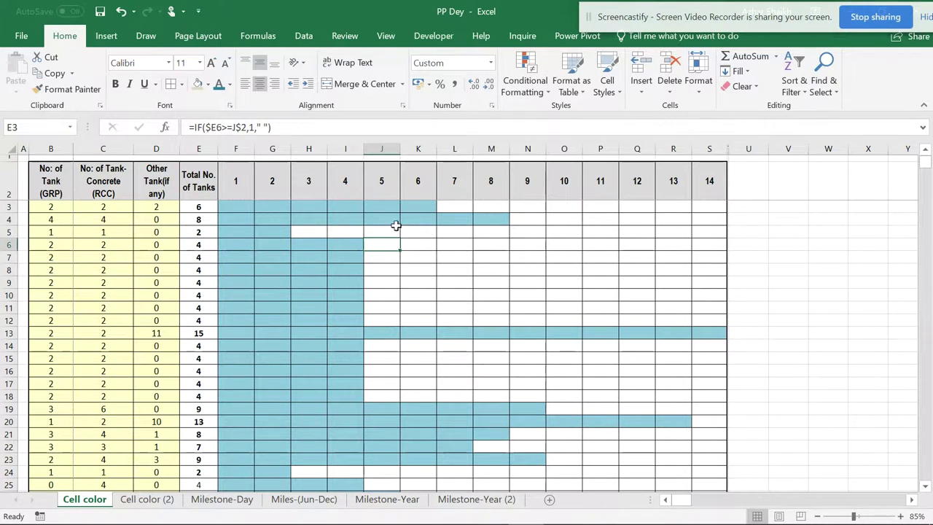
Set the other-tank count in cell D3 to 0 on the Cell color sheet
{"action": "scroll", "coordinate": [365, 224], "scroll_direction": "up", "scroll_amount": 3}
{"action": "scroll", "coordinate": [365, 226], "scroll_direction": "up", "scroll_amount": 1}
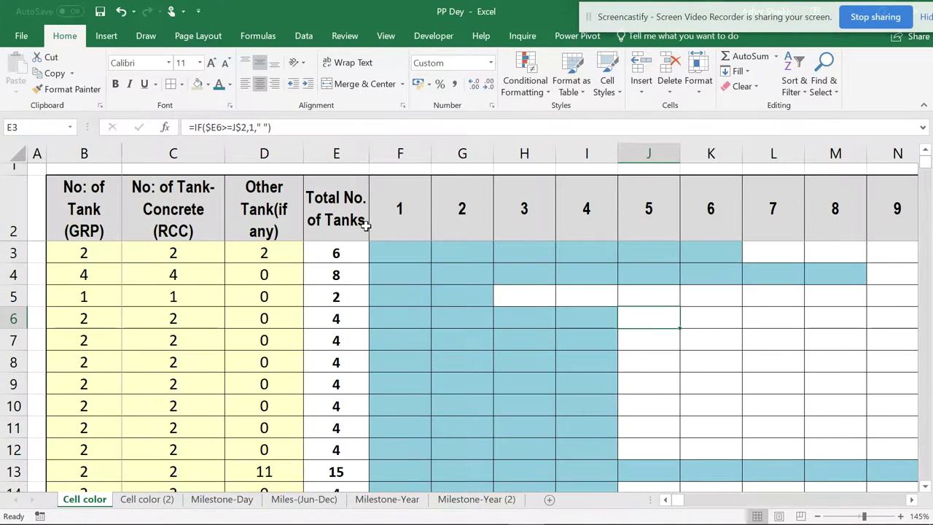
{"action": "scroll", "coordinate": [365, 225], "scroll_direction": "up", "scroll_amount": 1}
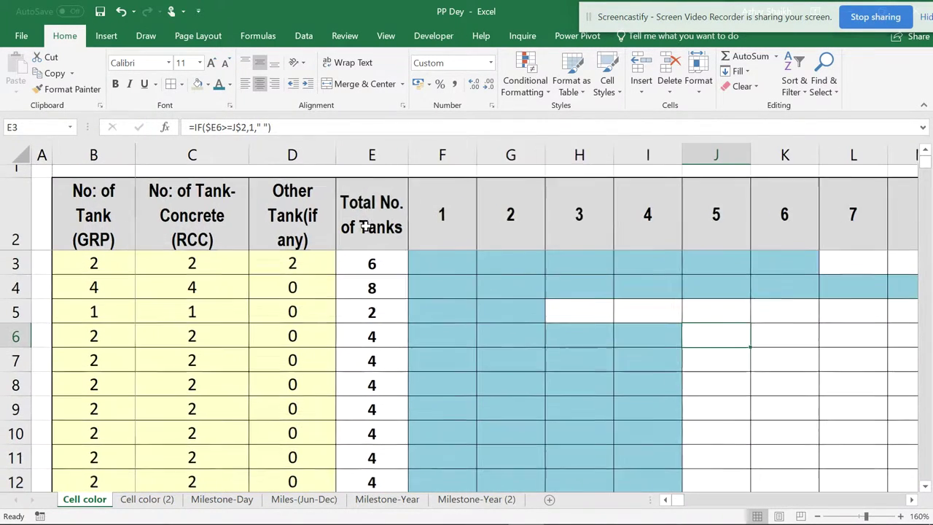
{"action": "left_click", "coordinate": [277, 263]}
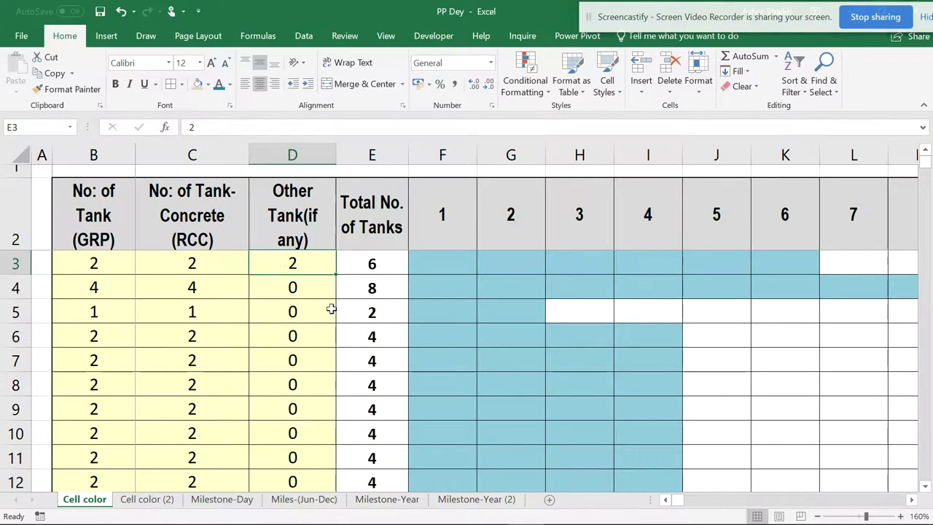
{"action": "type", "text": "0"}
{"action": "left_click", "coordinate": [391, 335]}
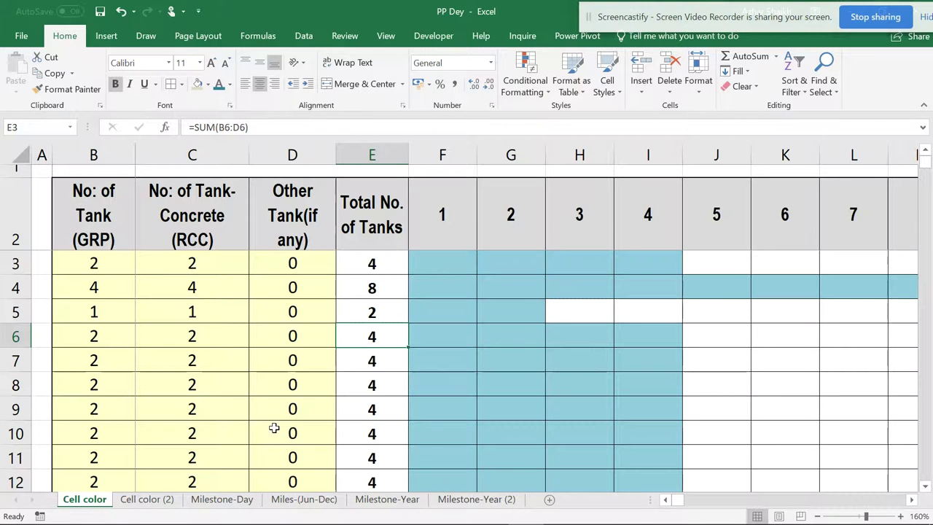
Examine the Milestone-Day sheet's status formulas, start dates and the timeline bars for the March and April milestones
{"action": "left_click", "coordinate": [226, 500]}
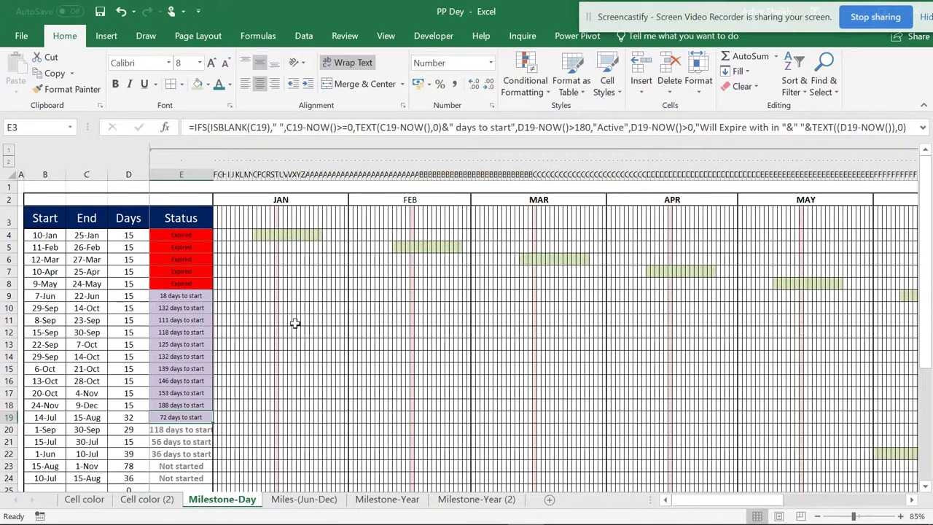
{"action": "scroll", "coordinate": [295, 323], "scroll_direction": "down", "scroll_amount": 4}
{"action": "scroll", "coordinate": [295, 323], "scroll_direction": "up", "scroll_amount": 4}
{"action": "left_click", "coordinate": [186, 239]}
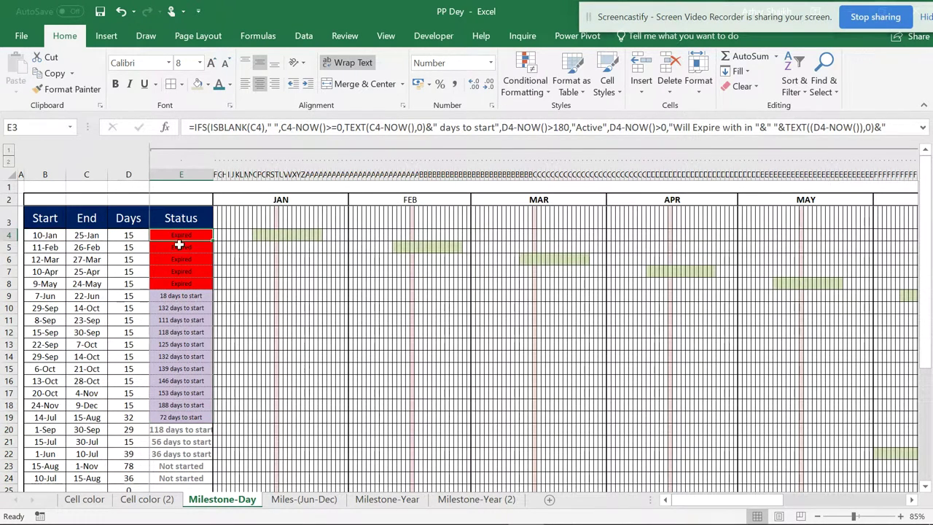
{"action": "left_click", "coordinate": [181, 296]}
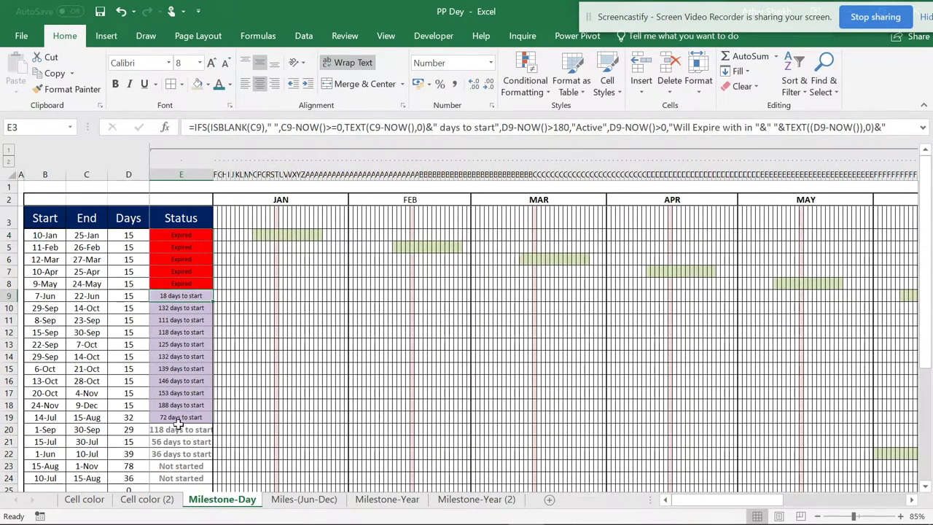
{"action": "left_click", "coordinate": [181, 330]}
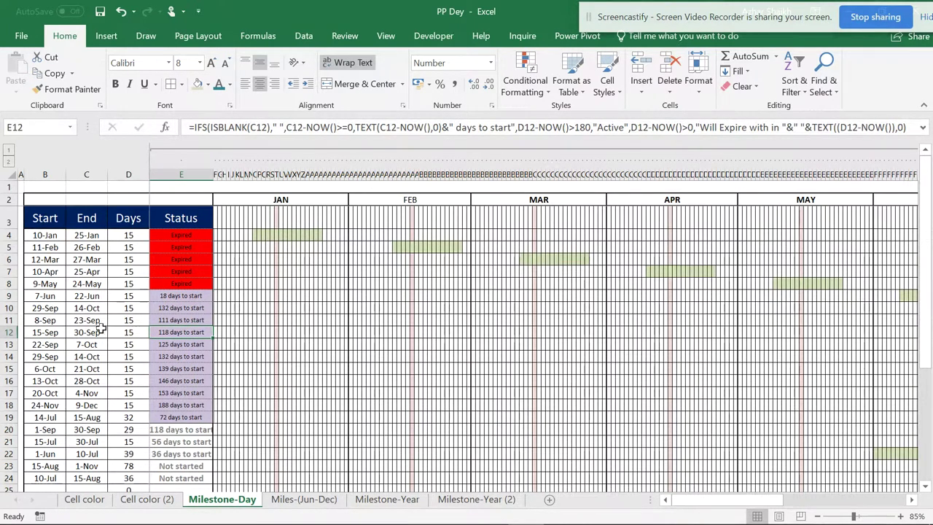
{"action": "left_click", "coordinate": [48, 260]}
{"action": "left_click", "coordinate": [48, 271]}
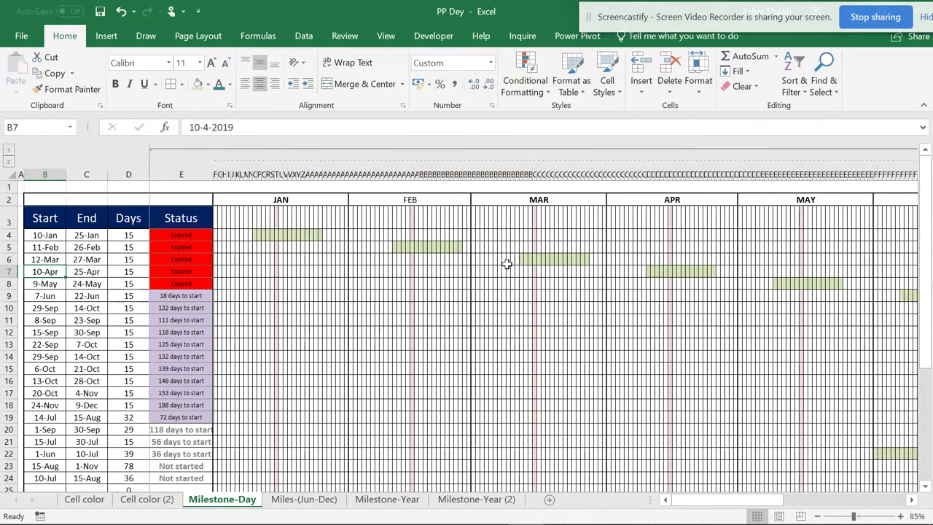
{"action": "left_click", "coordinate": [8, 271]}
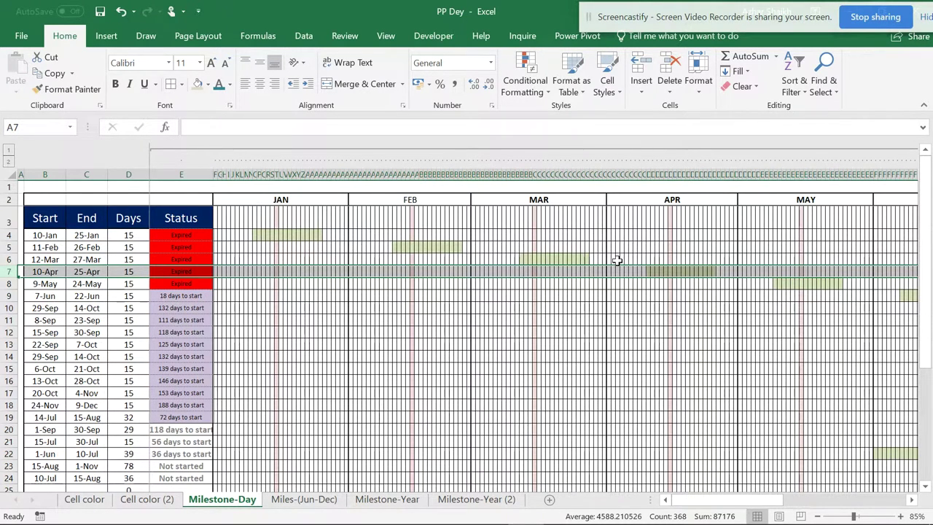
{"action": "left_click", "coordinate": [8, 259]}
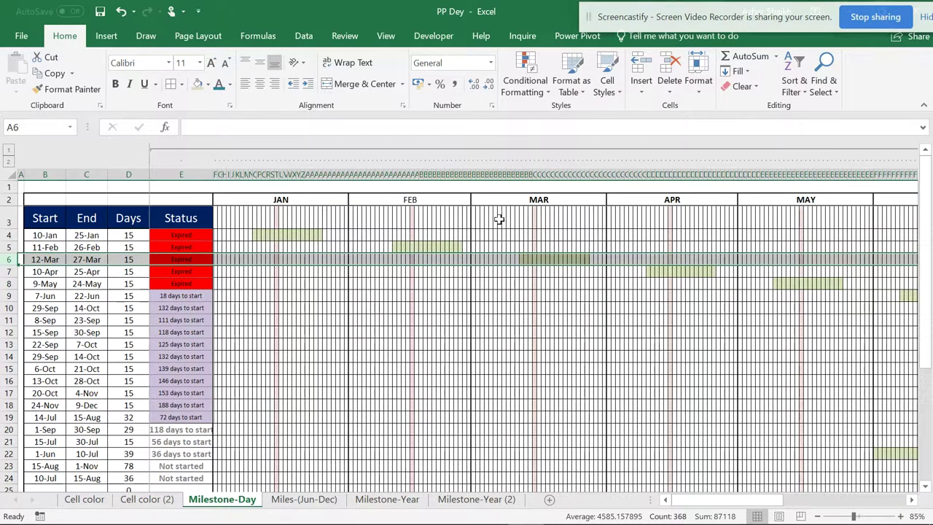
Set the start date in cell B6 to 12-1-2019
{"action": "left_click", "coordinate": [42, 260]}
{"action": "double_click", "coordinate": [58, 261]}
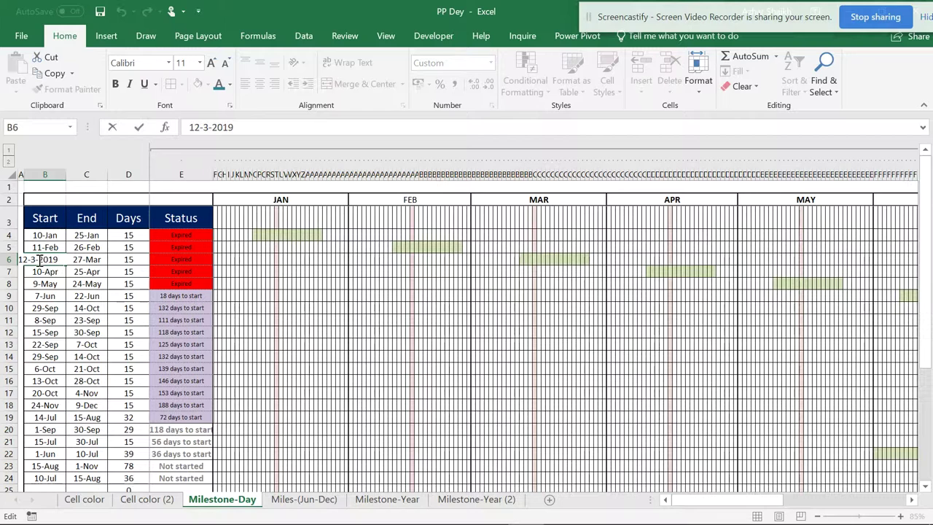
{"action": "key", "text": "BackSpace"}
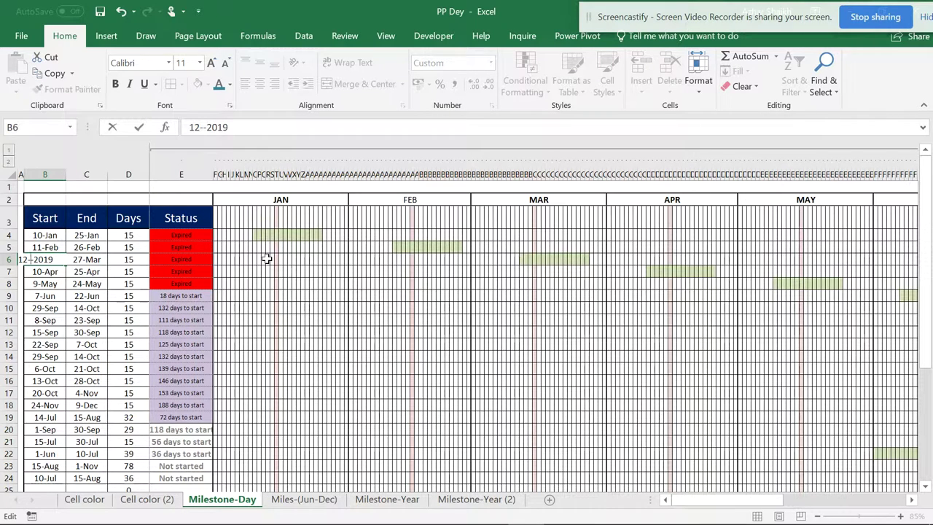
{"action": "type", "text": "1"}
{"action": "key", "text": "Tab"}
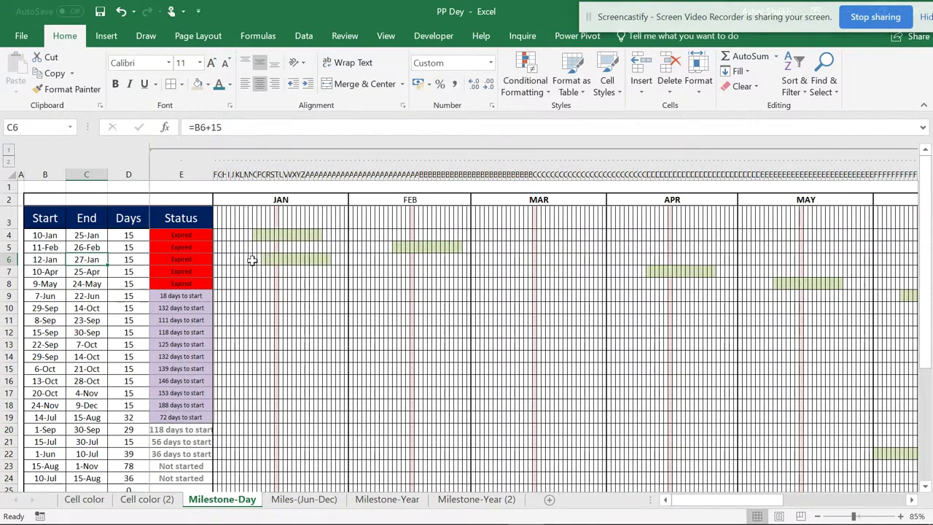
Check the date behind the highlighted mid-January column, and undo the last start date change in row 6
{"action": "left_click", "coordinate": [278, 212]}
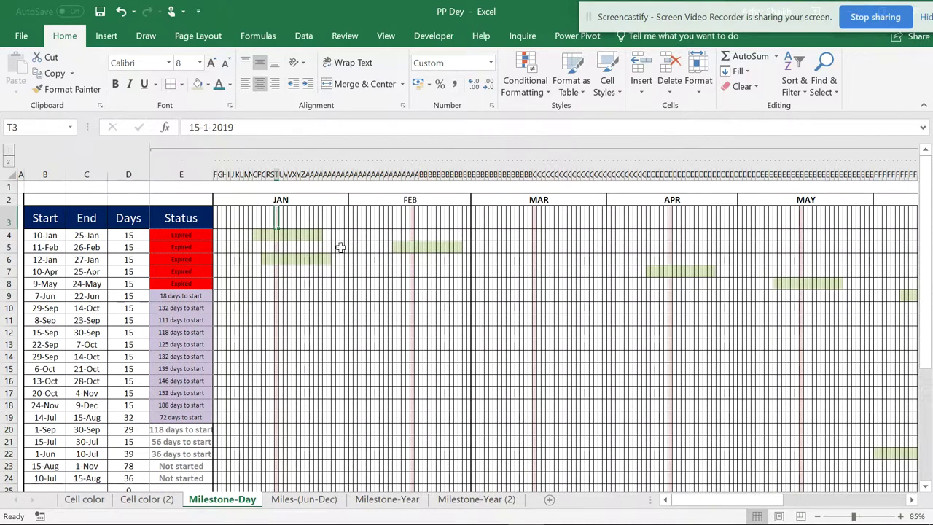
{"action": "scroll", "coordinate": [430, 293], "scroll_direction": "down", "scroll_amount": 2}
{"action": "scroll", "coordinate": [430, 295], "scroll_direction": "up", "scroll_amount": 2}
{"action": "key", "text": "ctrl+z"}
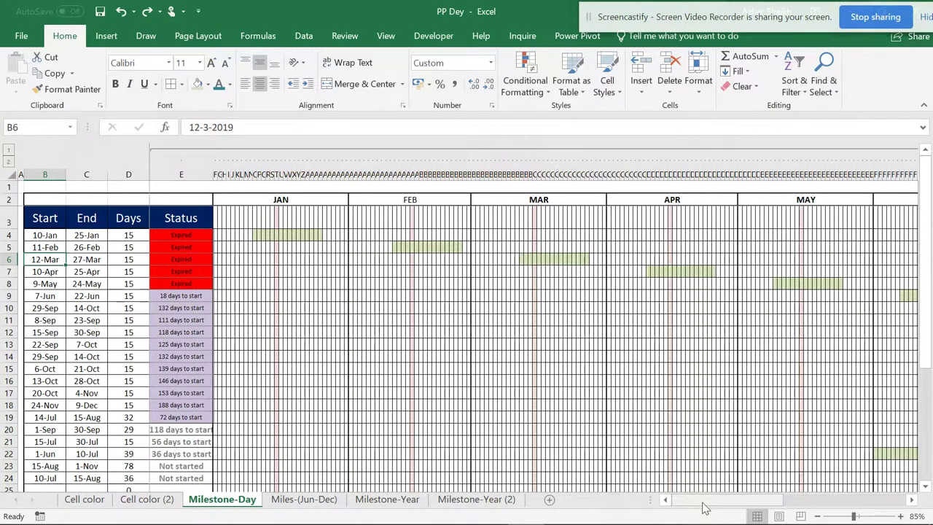
Inspect the individual dates stored in the row 3 timeline header for early January, from F3 to N3
{"action": "scroll", "coordinate": [490, 338], "scroll_direction": "up", "scroll_amount": 4}
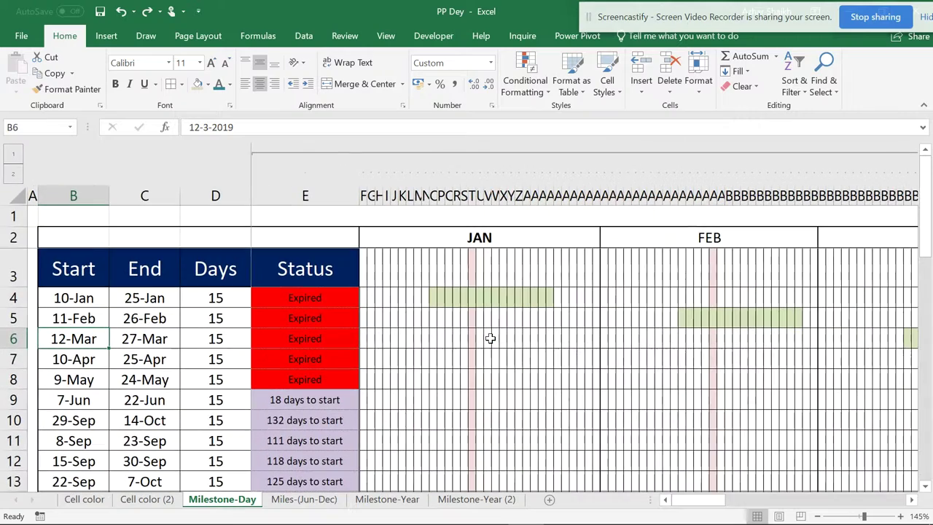
{"action": "scroll", "coordinate": [490, 338], "scroll_direction": "up", "scroll_amount": 1}
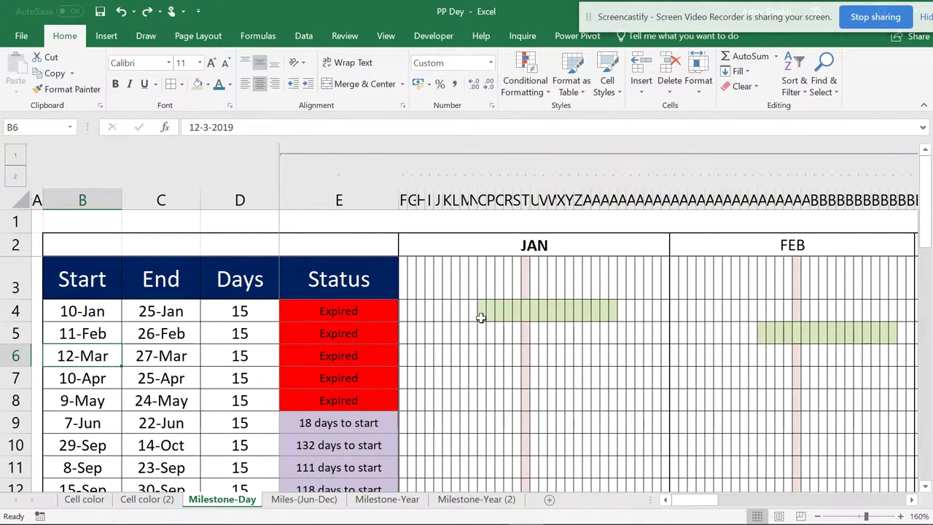
{"action": "left_click", "coordinate": [405, 280]}
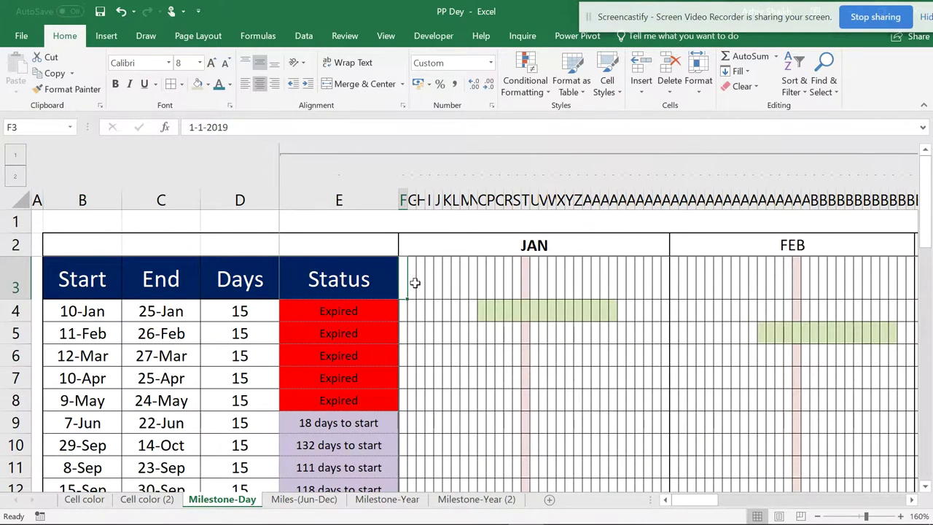
{"action": "left_click", "coordinate": [413, 284]}
{"action": "left_click", "coordinate": [434, 284]}
{"action": "left_click", "coordinate": [476, 283]}
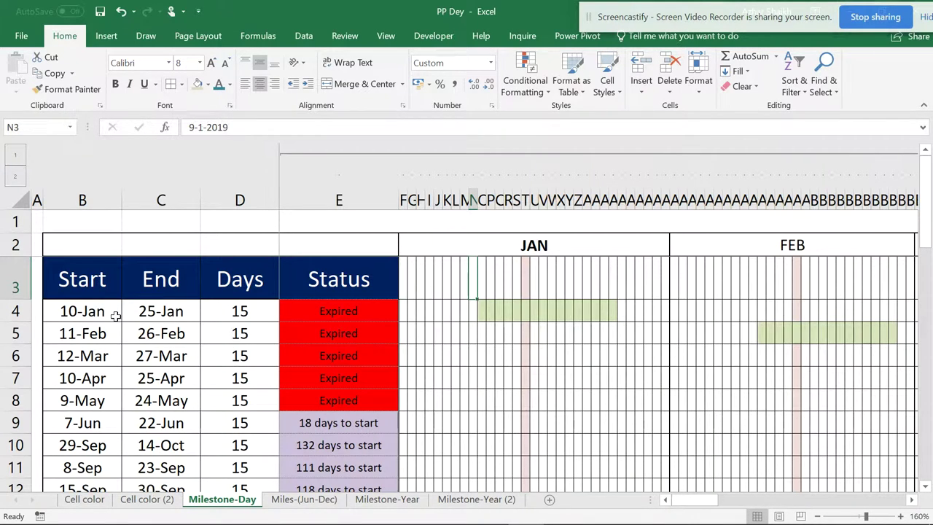
Set the start date of the first milestone, in cell B4, to 1-1-2019
{"action": "scroll", "coordinate": [115, 314], "scroll_direction": "up", "scroll_amount": 1}
{"action": "double_click", "coordinate": [84, 329]}
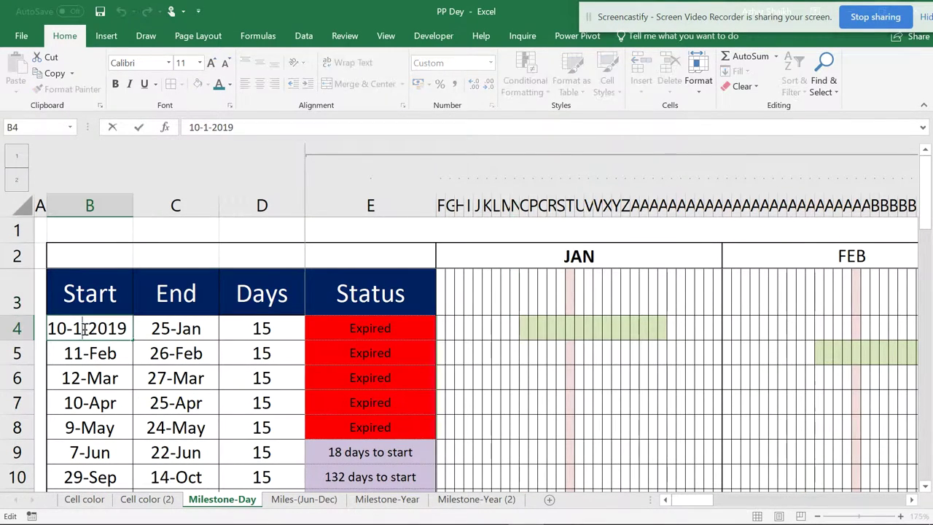
{"action": "left_click", "coordinate": [68, 329]}
{"action": "key", "text": "BackSpace"}
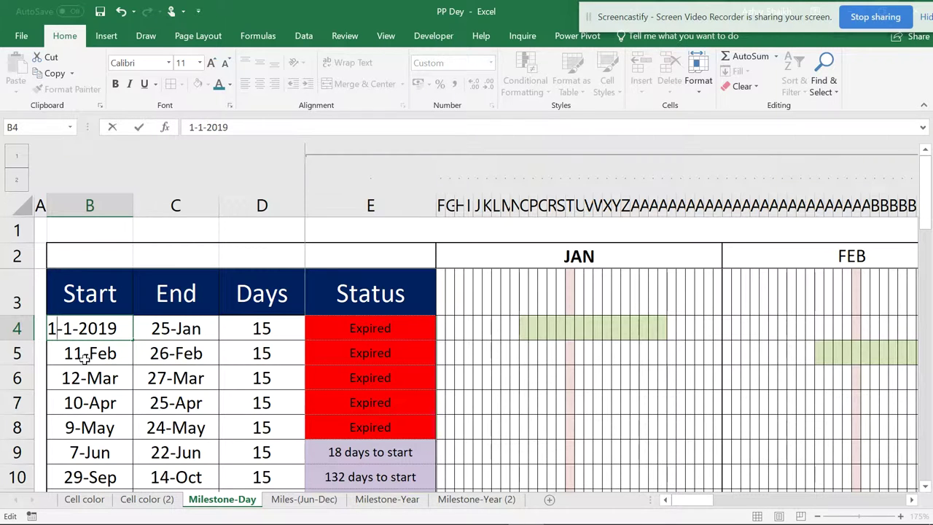
{"action": "key", "text": "Tab"}
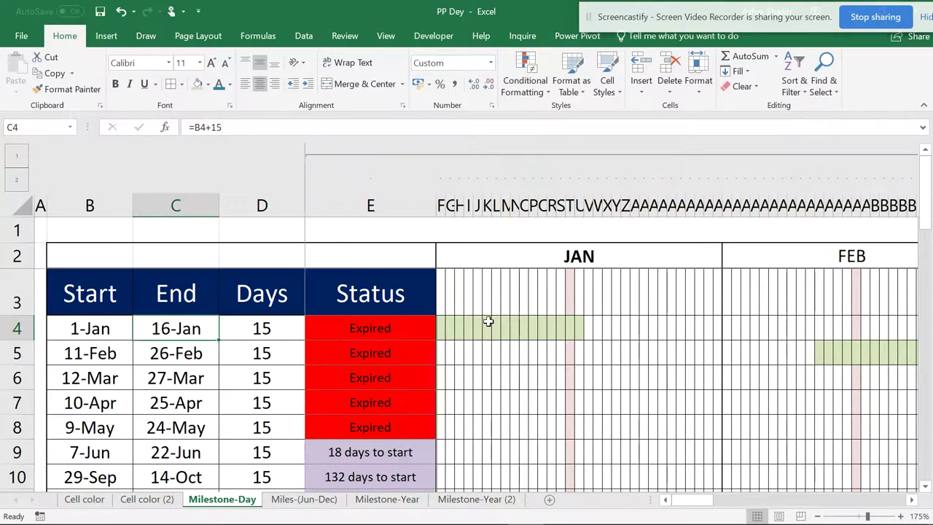
Collapse the grouped columns to view the July to December timeline, restore them, and check the first milestone's status formula
{"action": "scroll", "coordinate": [488, 321], "scroll_direction": "down", "scroll_amount": 3, "text": "ctrl"}
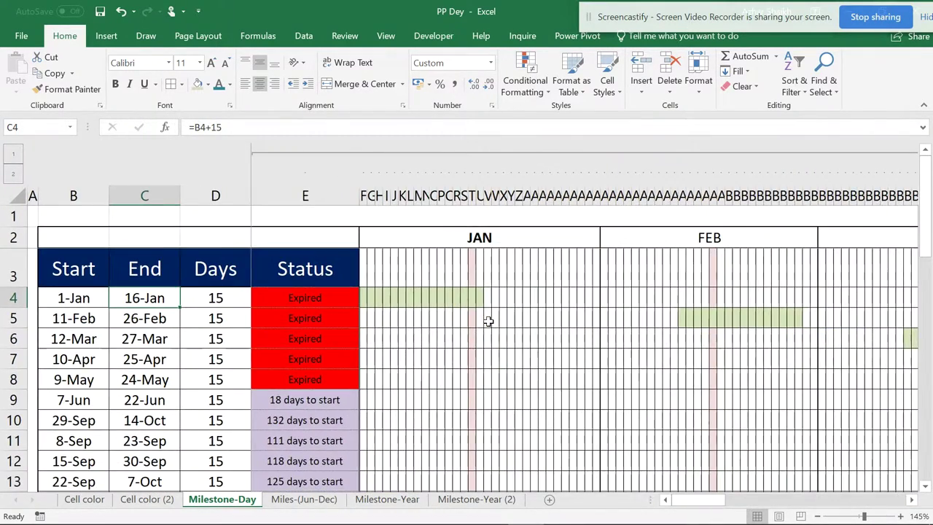
{"action": "scroll", "coordinate": [488, 321], "scroll_direction": "down", "scroll_amount": 1}
{"action": "scroll", "coordinate": [488, 322], "scroll_direction": "down", "scroll_amount": 2, "text": "ctrl"}
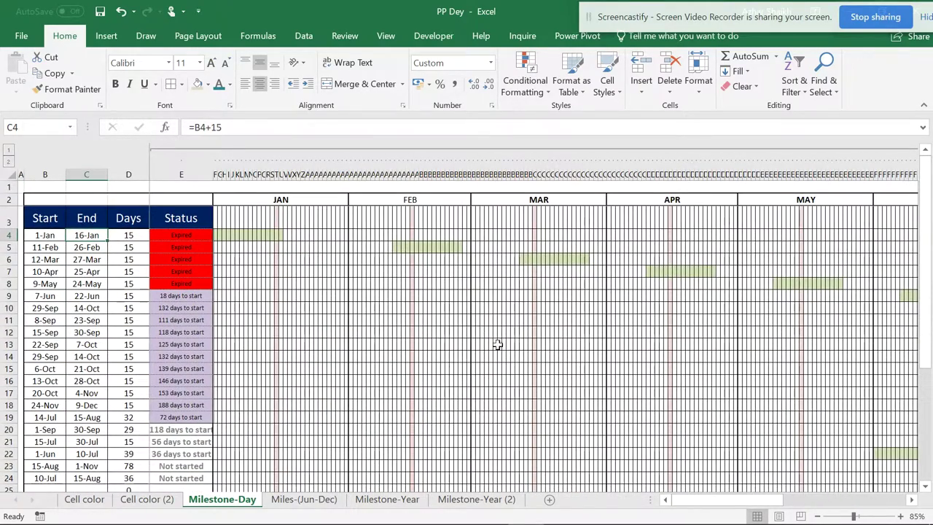
{"action": "left_click_drag", "start_coordinate": [696, 500], "coordinate": [603, 509]}
{"action": "left_click", "coordinate": [9, 150]}
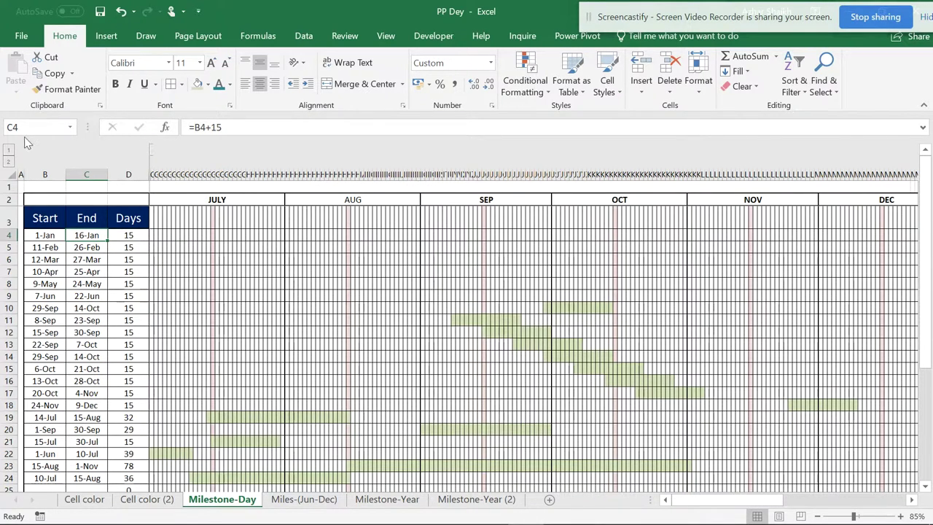
{"action": "left_click", "coordinate": [9, 161]}
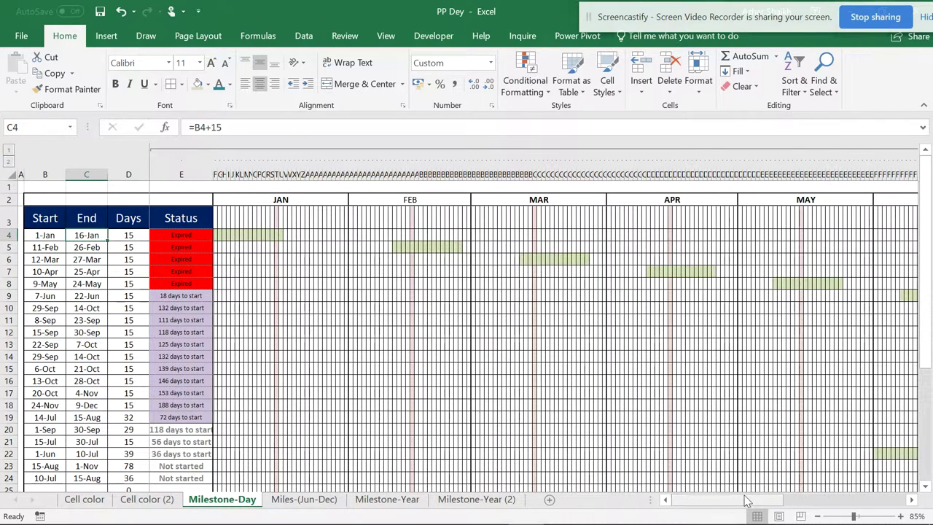
{"action": "left_click_drag", "start_coordinate": [746, 500], "coordinate": [654, 496]}
{"action": "left_click", "coordinate": [166, 238]}
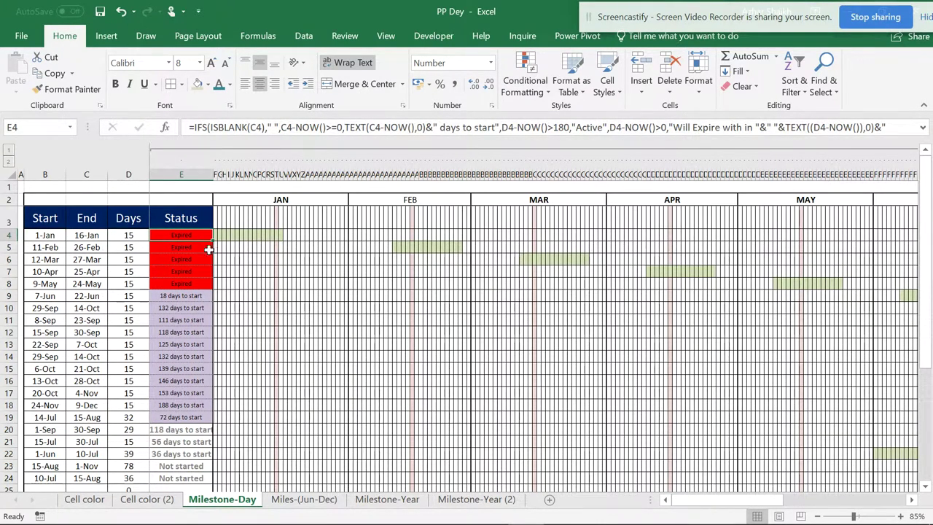
Compare the Milestone-Day sheet with the Miles-(Jun-Dec) sheet, finishing on Miles-(Jun-Dec)
{"action": "left_click", "coordinate": [304, 500]}
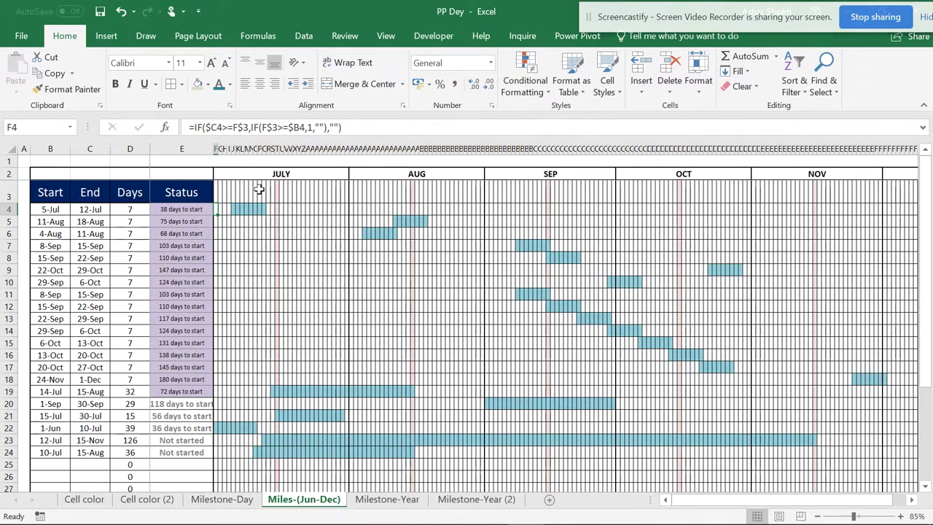
{"action": "left_click", "coordinate": [219, 499]}
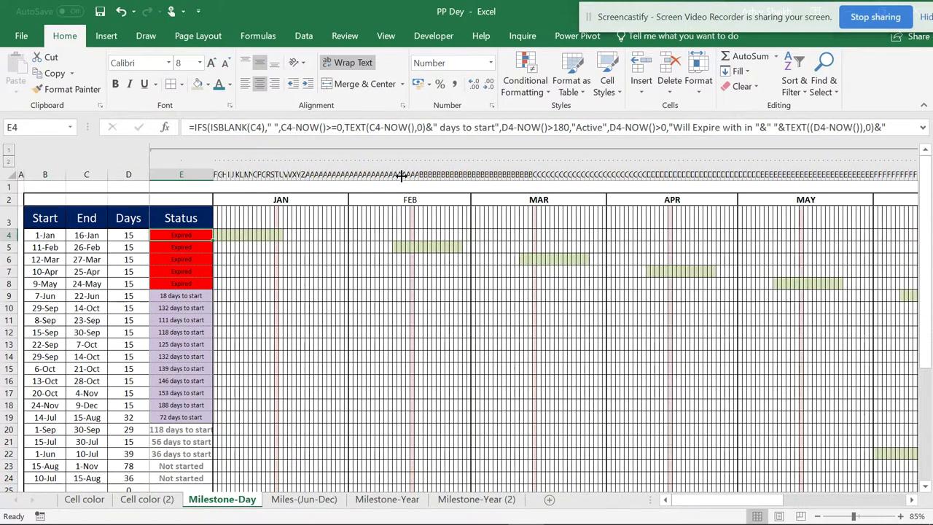
{"action": "left_click", "coordinate": [302, 499]}
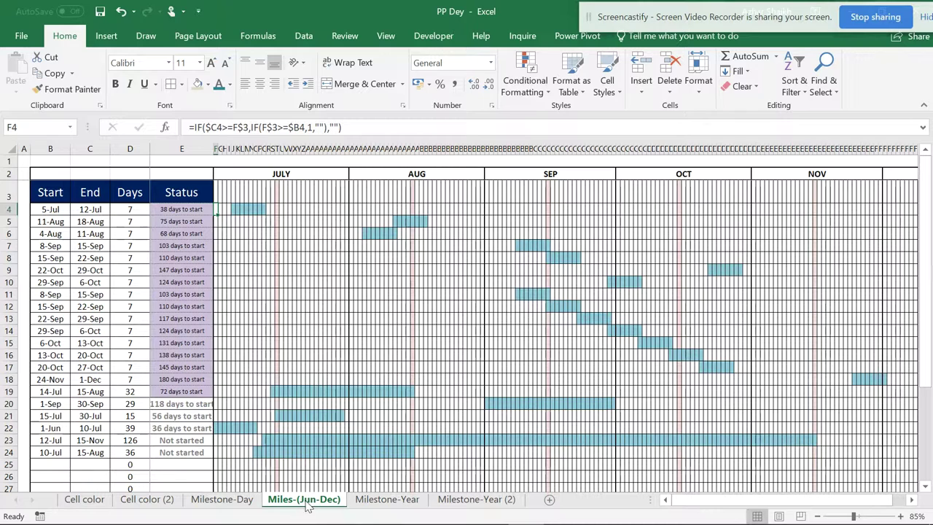
Rename the Miles-(Jun-Dec) sheet to Miles-(Jul-Dec) and open the Milestone-Year sheet
{"action": "double_click", "coordinate": [315, 502]}
{"action": "left_click", "coordinate": [318, 500]}
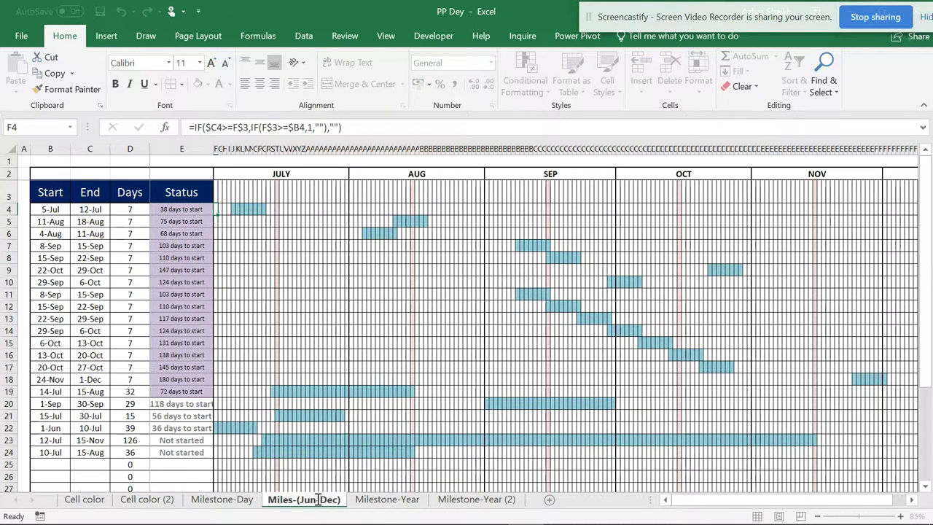
{"action": "key", "text": "BackSpace"}
{"action": "type", "text": "l"}
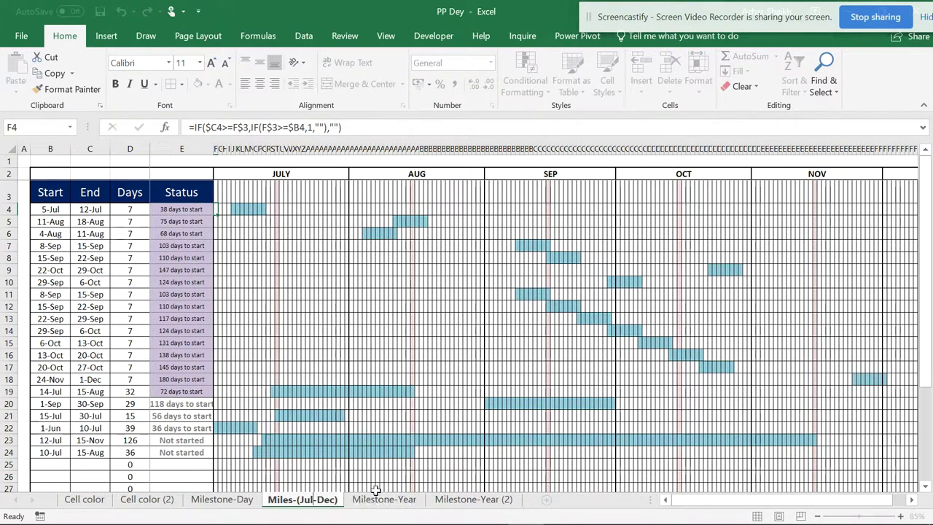
{"action": "left_click", "coordinate": [370, 502]}
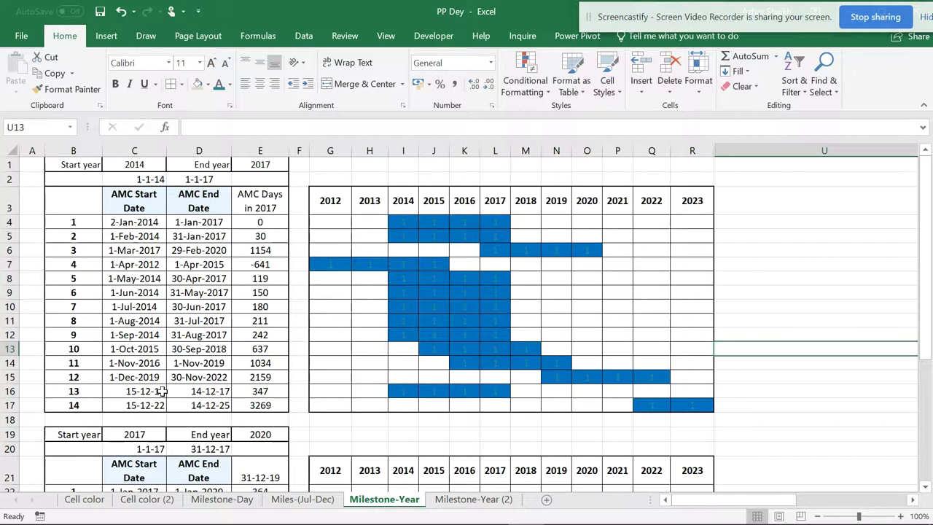
Try 1-11-2019 as the AMC start date of item 11 in cell C14, and undo the change
{"action": "double_click", "coordinate": [160, 363]}
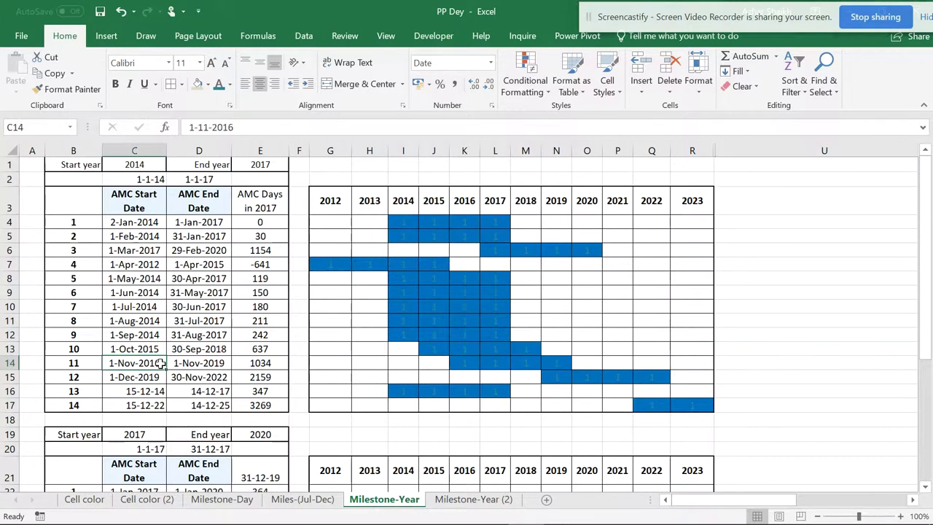
{"action": "key", "text": "BackSpace"}
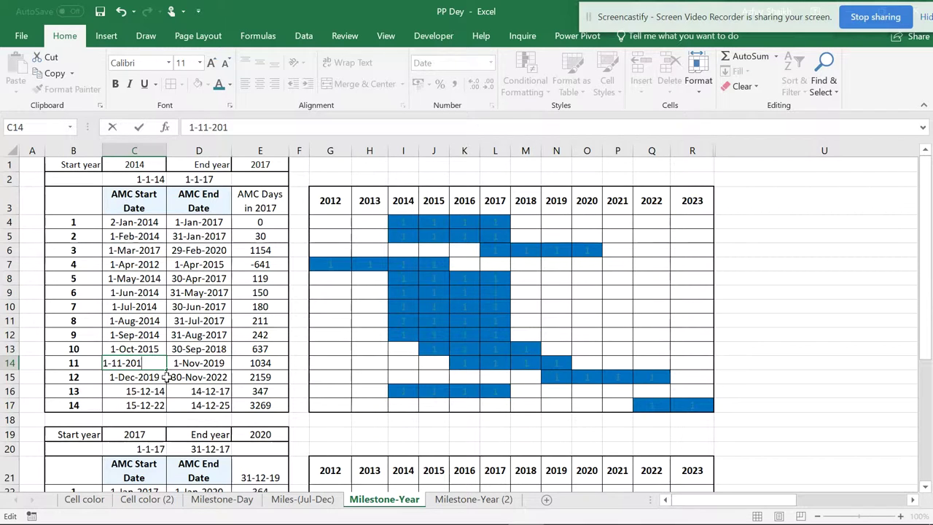
{"action": "type", "text": "9"}
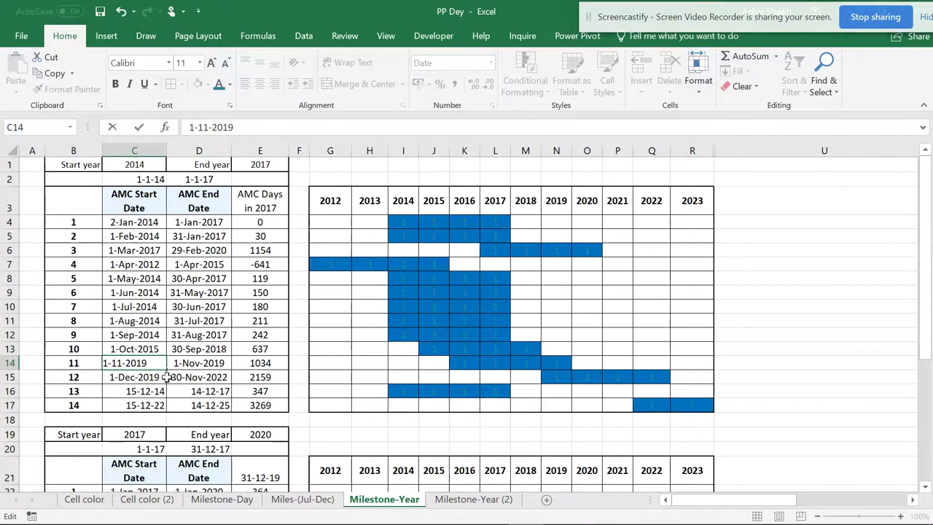
{"action": "left_click", "coordinate": [9, 363]}
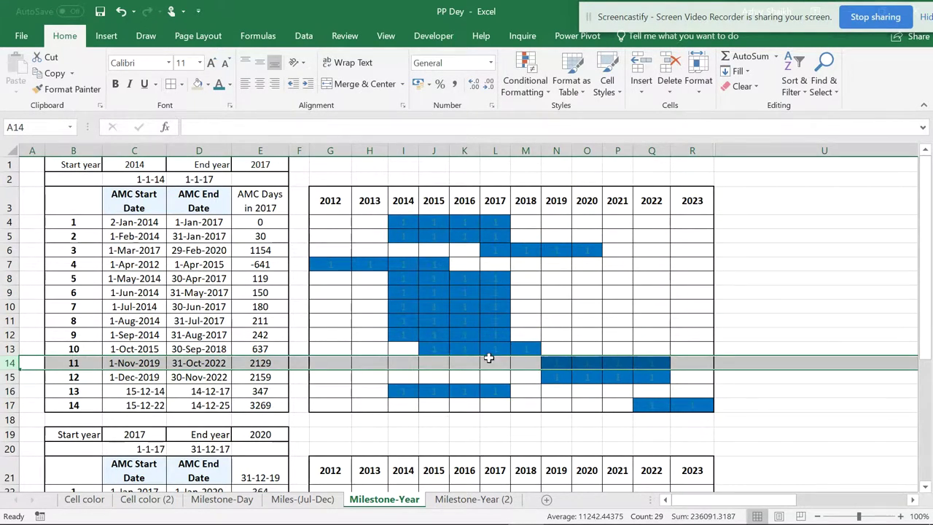
{"action": "left_click", "coordinate": [147, 366]}
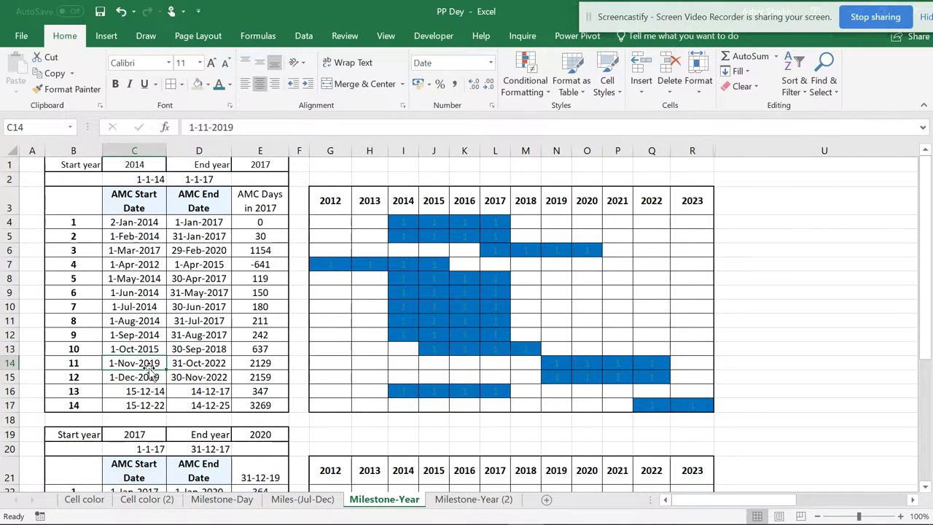
{"action": "key", "text": "ctrl+z"}
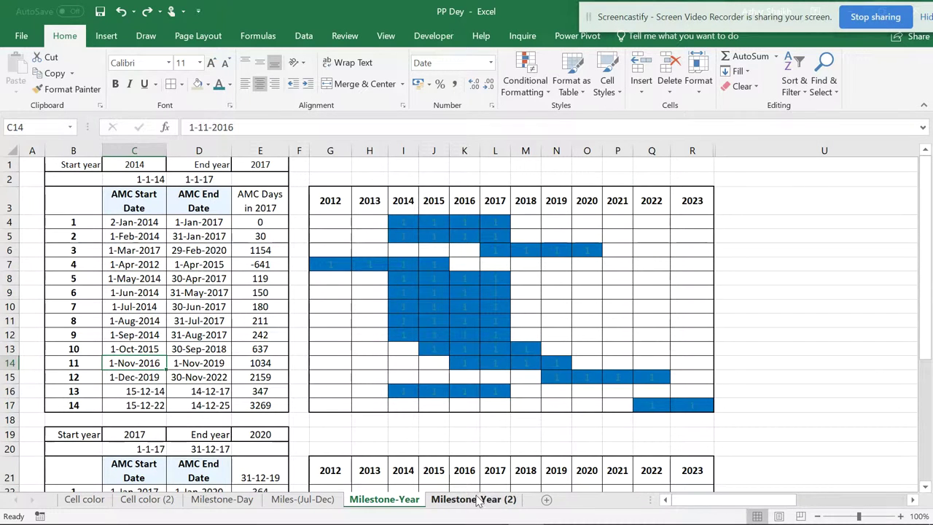
Look back through the Miles-(Jul-Dec), Milestone-Day and Cell color (2) sheets, finishing on the colored tank rows of Cell color
{"action": "left_click", "coordinate": [318, 501]}
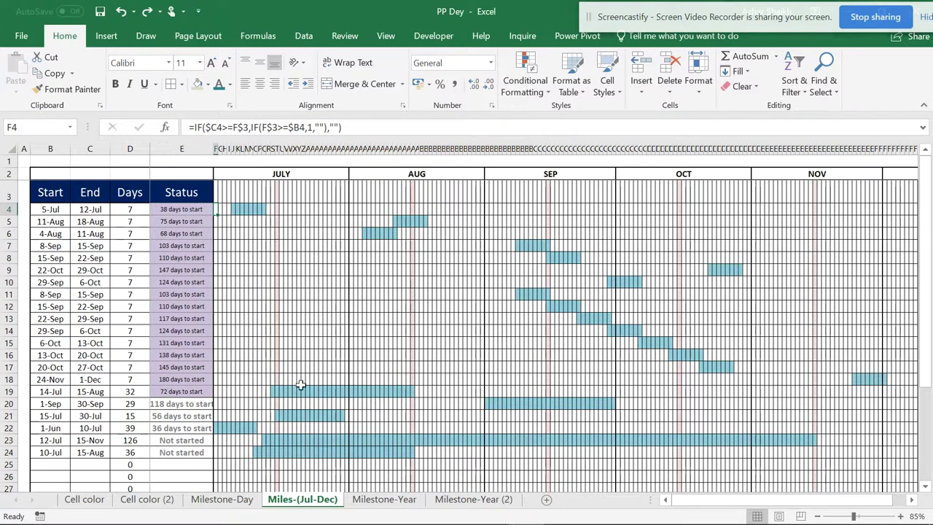
{"action": "left_click", "coordinate": [222, 500]}
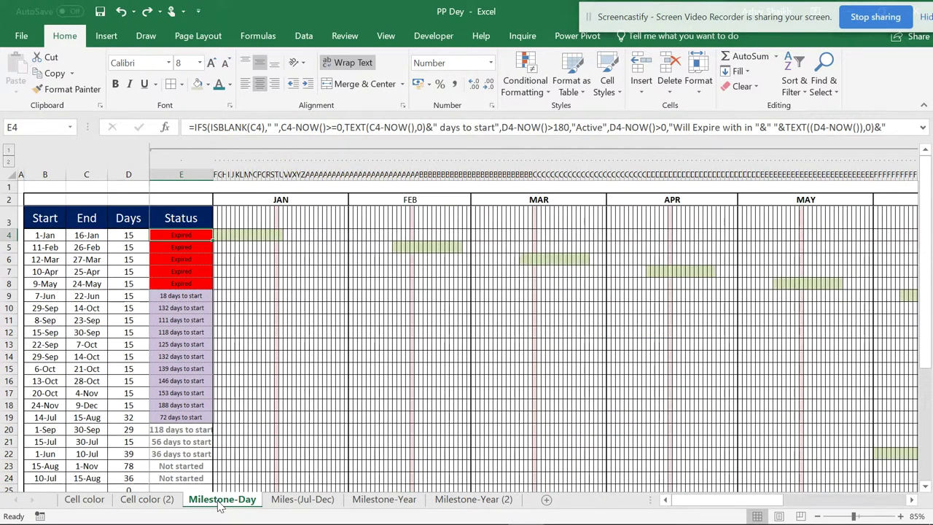
{"action": "left_click", "coordinate": [162, 500]}
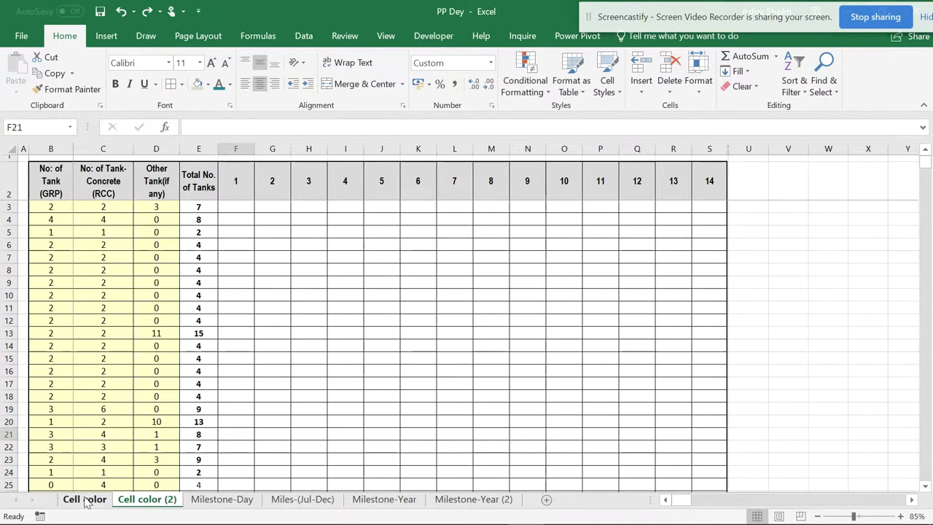
{"action": "left_click", "coordinate": [84, 500]}
{"action": "scroll", "coordinate": [425, 291], "scroll_direction": "down", "scroll_amount": 2}
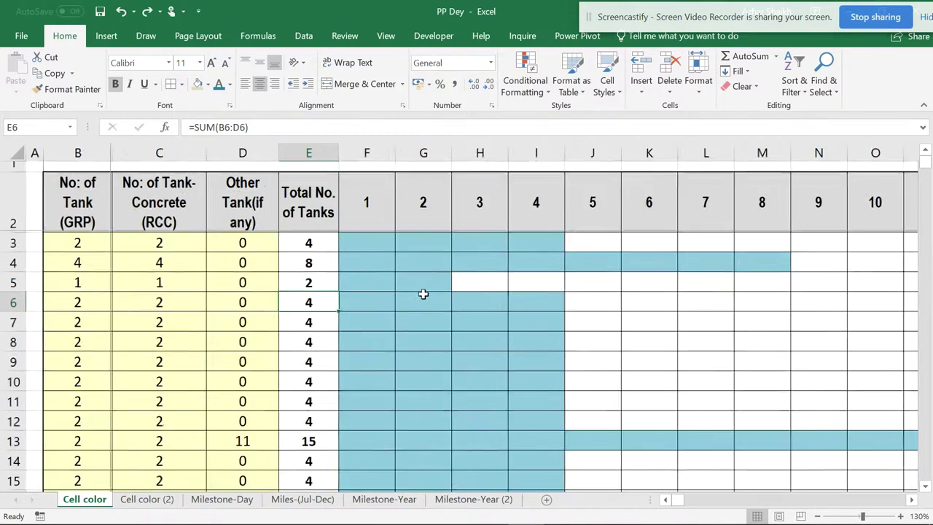
{"action": "scroll", "coordinate": [423, 293], "scroll_direction": "down", "scroll_amount": 1}
{"action": "scroll", "coordinate": [423, 294], "scroll_direction": "down", "scroll_amount": 1}
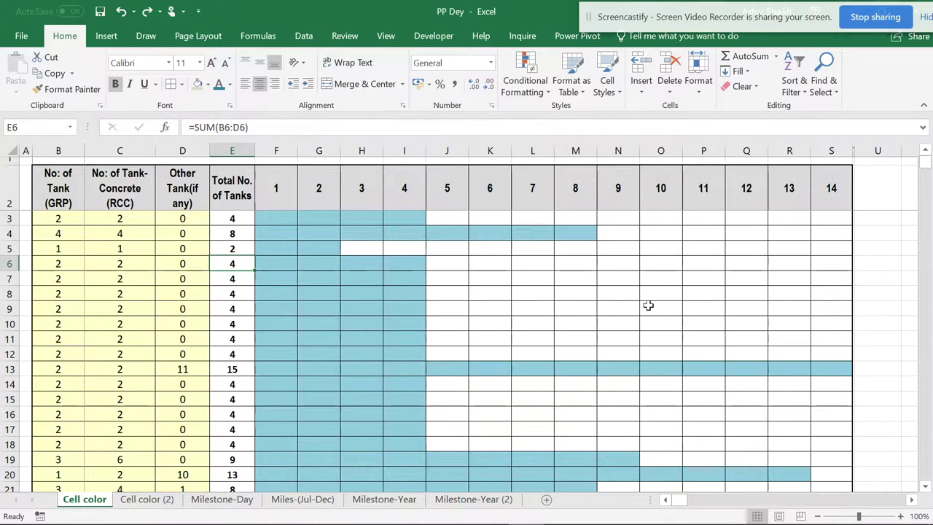
On the Cell color (2) sheet, check the Total No. of Tanks formula in E3 and the empty columns numbered 1 to 14
{"action": "left_click", "coordinate": [145, 503]}
{"action": "scroll", "coordinate": [182, 336], "scroll_direction": "up", "scroll_amount": 2}
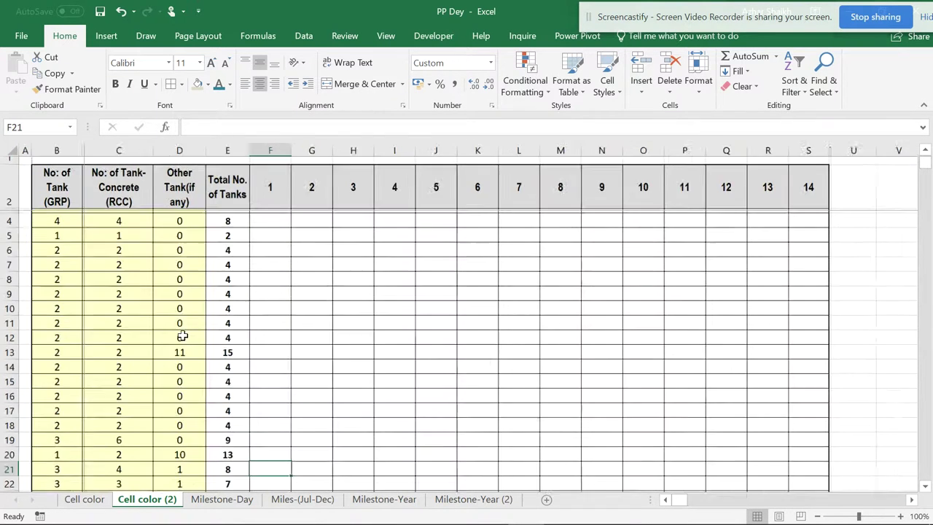
{"action": "scroll", "coordinate": [187, 318], "scroll_direction": "up", "scroll_amount": 2}
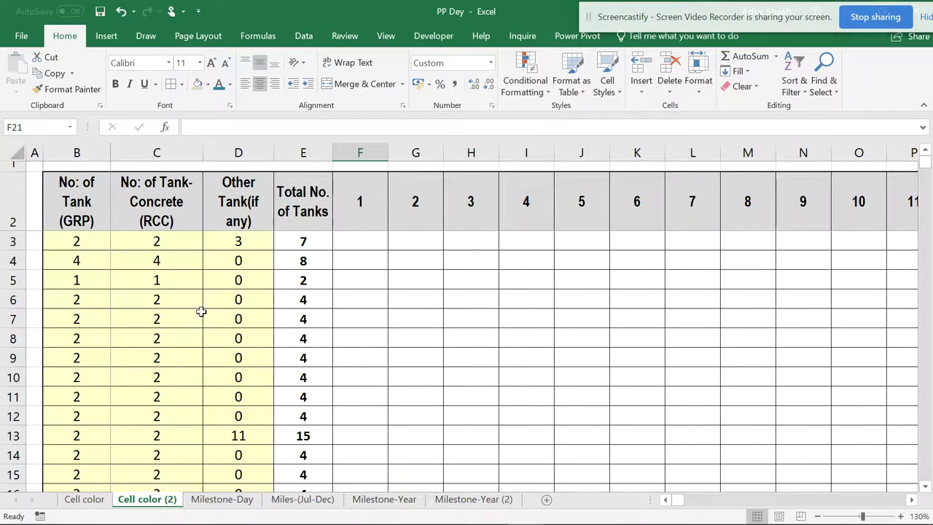
{"action": "left_click", "coordinate": [305, 241]}
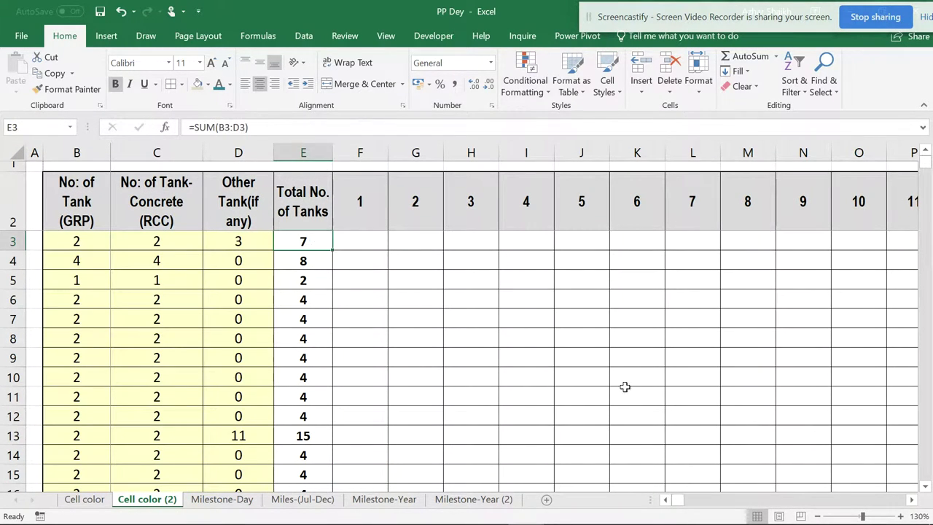
{"action": "left_click", "coordinate": [911, 500]}
{"action": "left_click", "coordinate": [911, 499]}
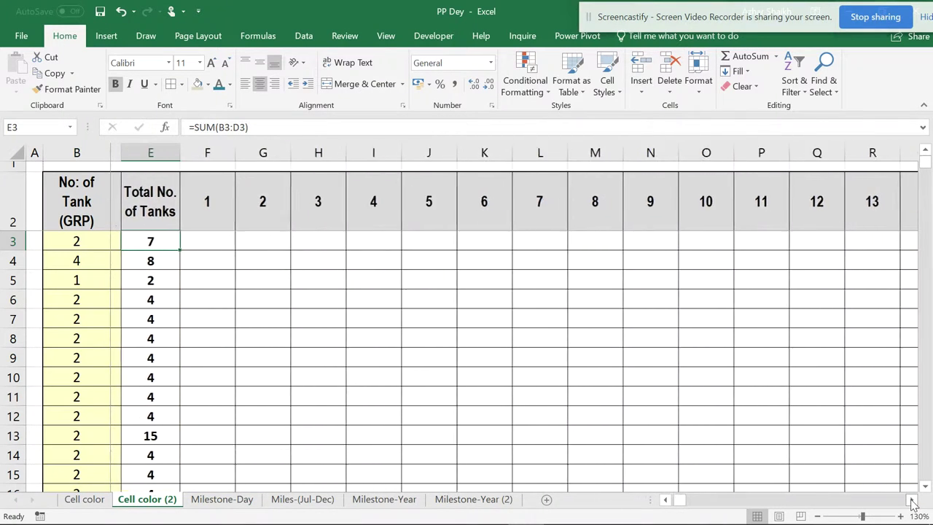
{"action": "left_click", "coordinate": [912, 500]}
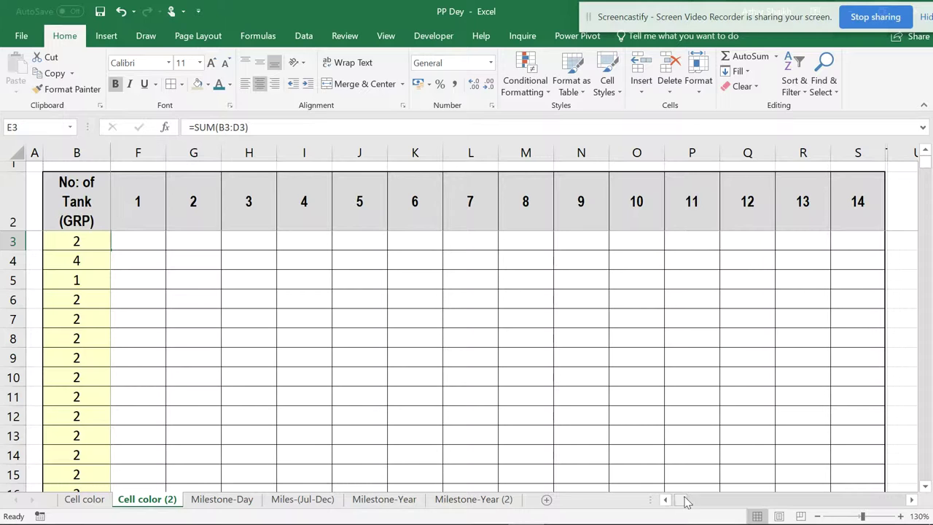
{"action": "left_click_drag", "start_coordinate": [680, 500], "coordinate": [660, 502]}
Enter the formula =IF(E3>=F2,1,"") in cell F3 to compare the tank total with the column number
{"action": "left_click", "coordinate": [351, 239]}
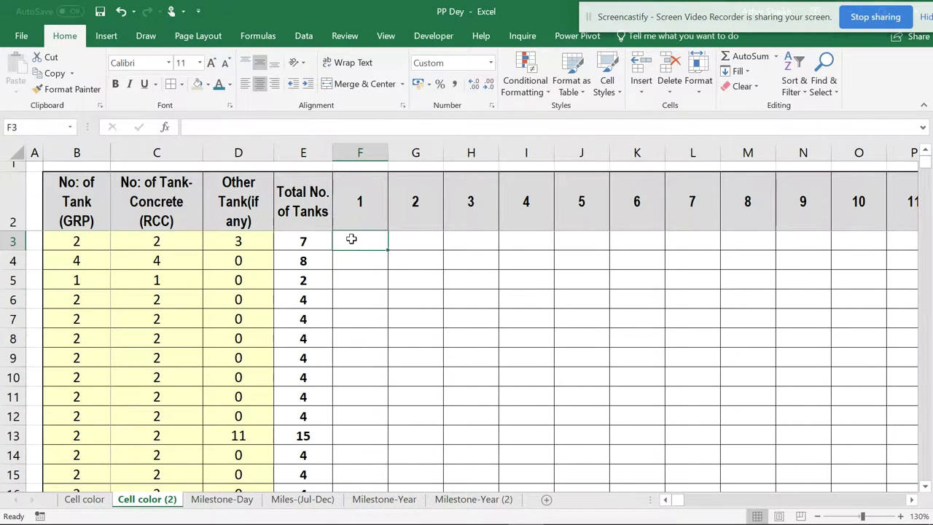
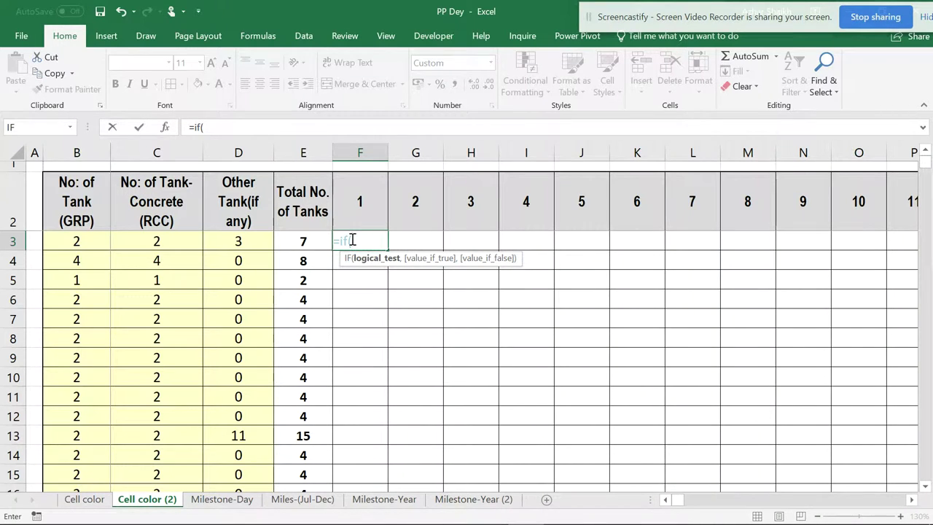
{"action": "left_click", "coordinate": [288, 240]}
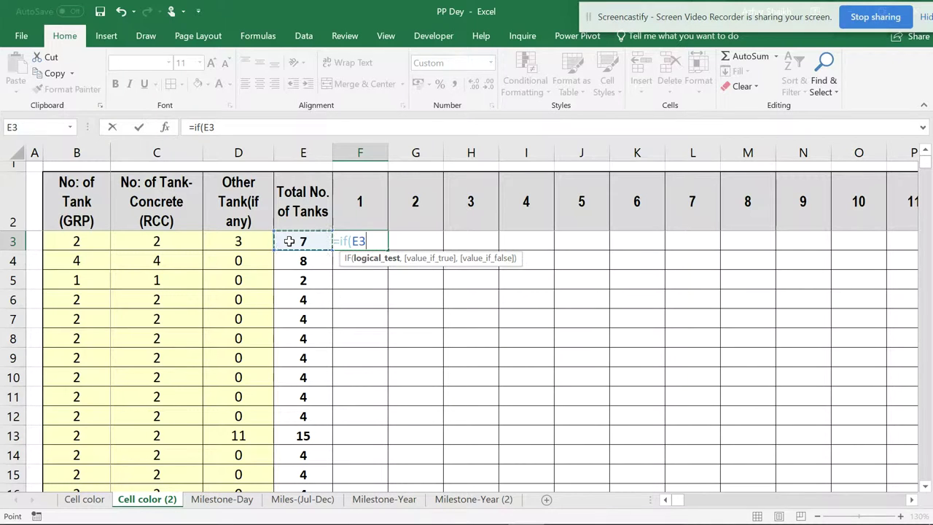
{"action": "type", "text": ">="}
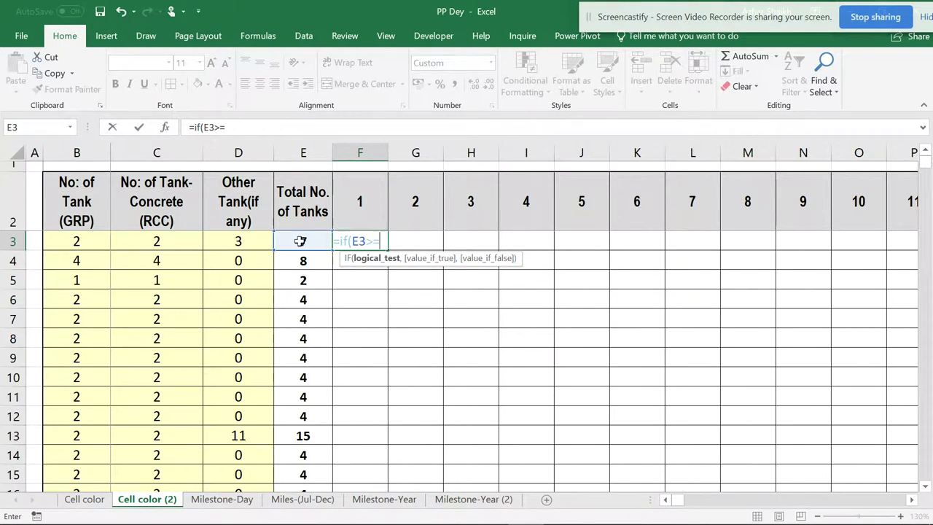
{"action": "left_click", "coordinate": [365, 202]}
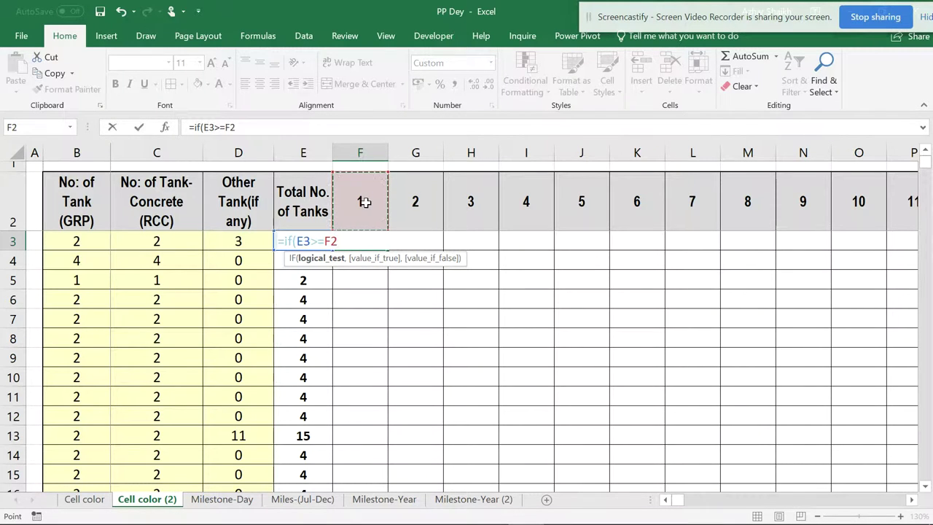
{"action": "left_click", "coordinate": [270, 127]}
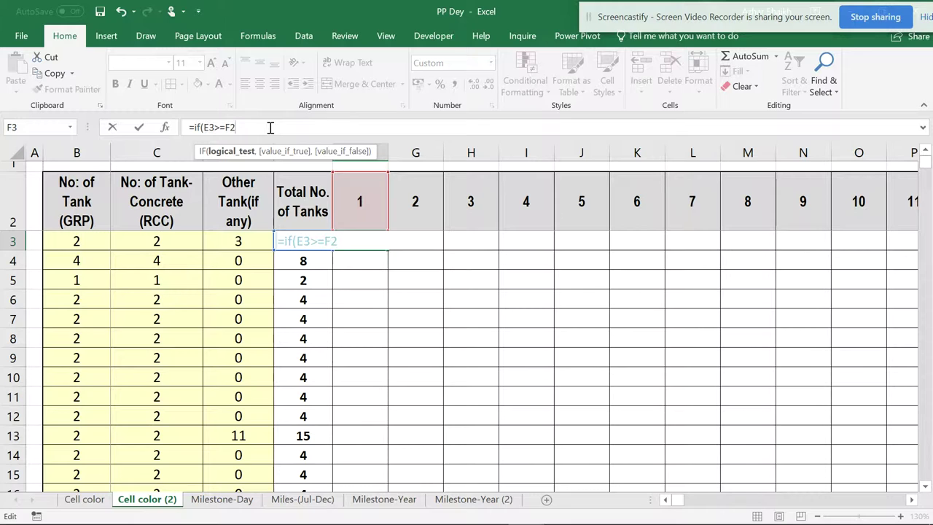
{"action": "type", "text": ","}
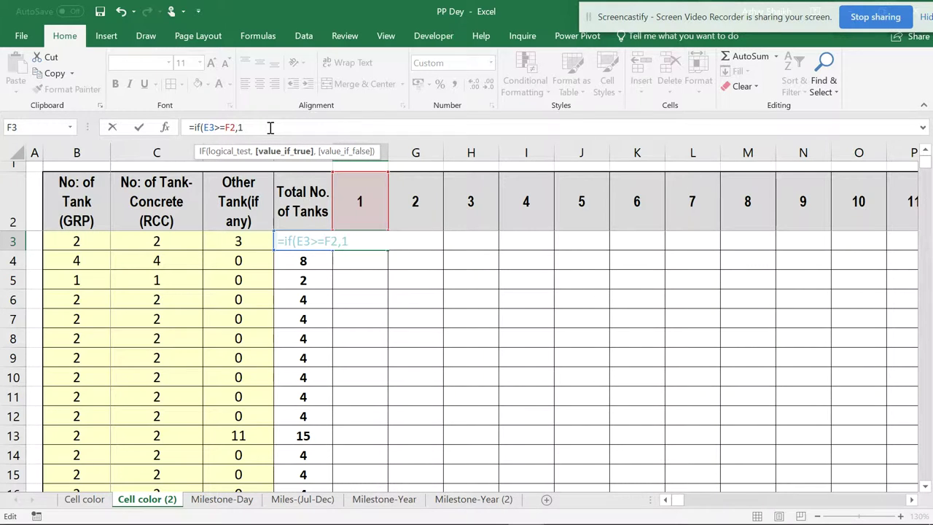
{"action": "type", "text": "1,"}
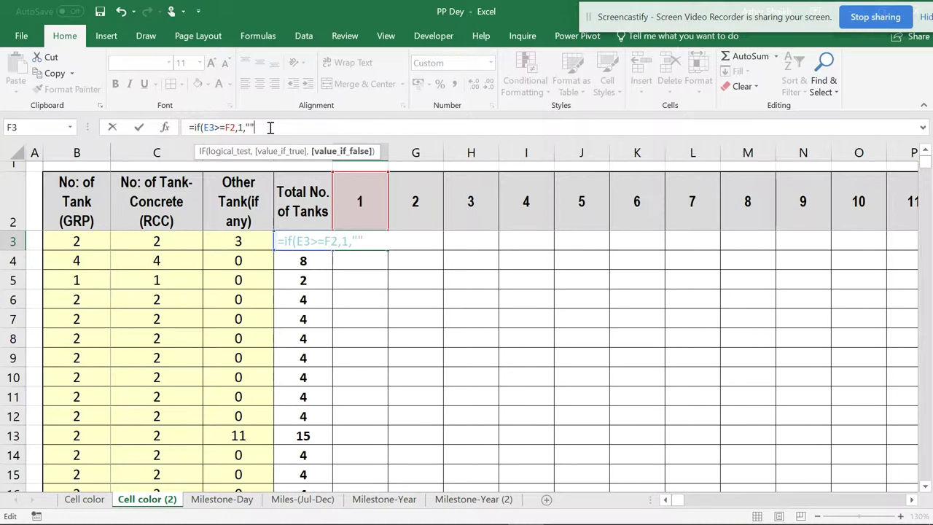
{"action": "type", "text": "\"\")"}
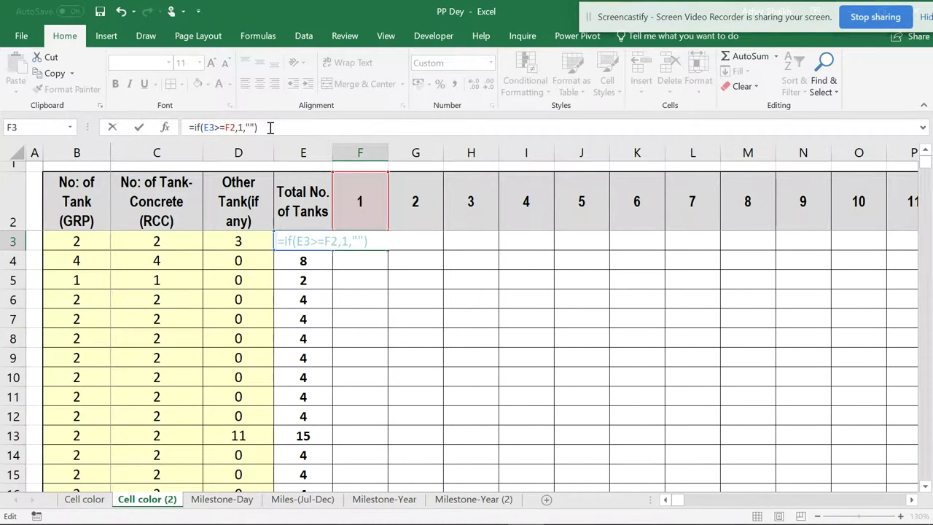
{"action": "key", "text": "Return"}
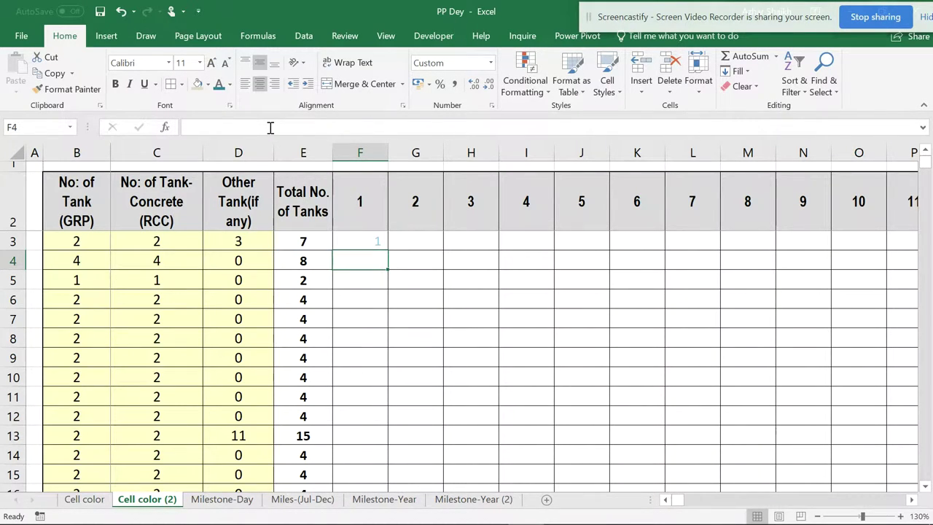
Lock the references in F3's formula so it reads =IF($E3>=F$2,1,"")
{"action": "left_click", "coordinate": [375, 236]}
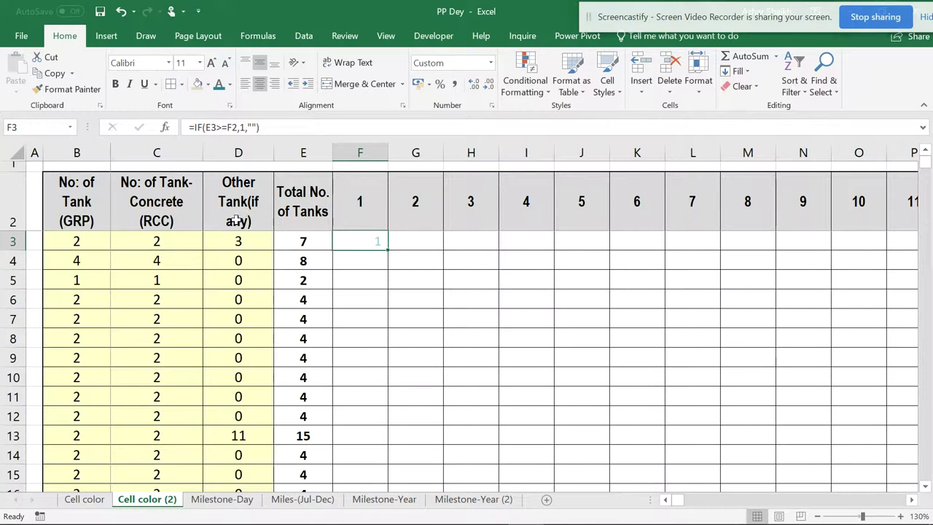
{"action": "left_click", "coordinate": [213, 128]}
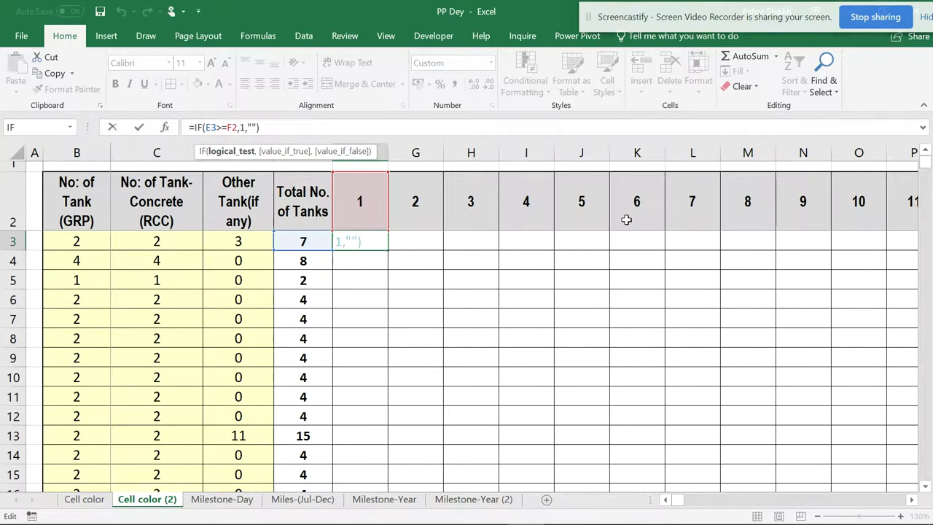
{"action": "key", "text": "F4"}
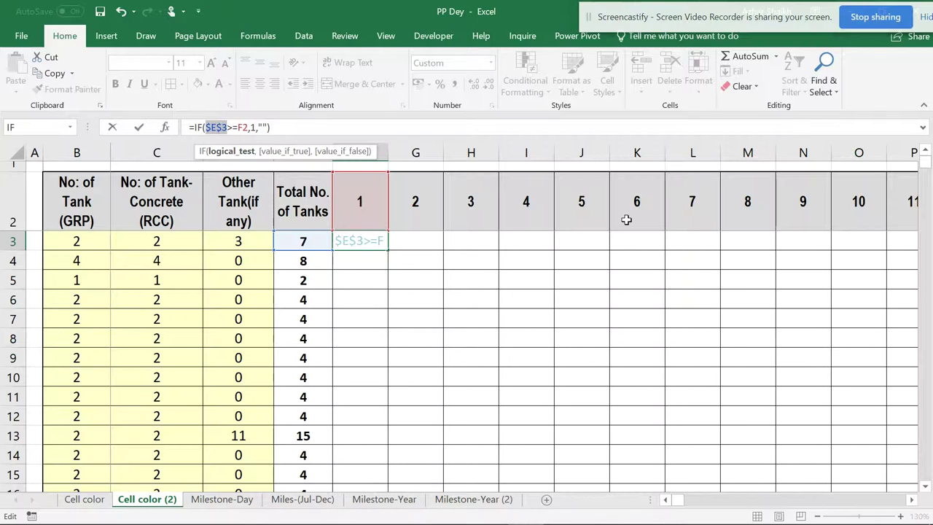
{"action": "key", "text": "F4"}
{"action": "key", "text": "F4"}
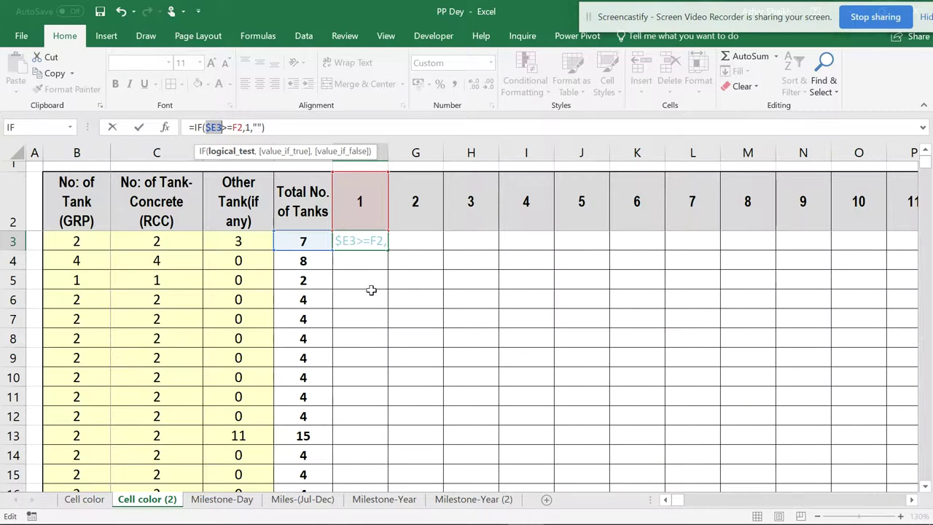
{"action": "left_click", "coordinate": [243, 128]}
{"action": "key", "text": "F4"}
{"action": "key", "text": "F4"}
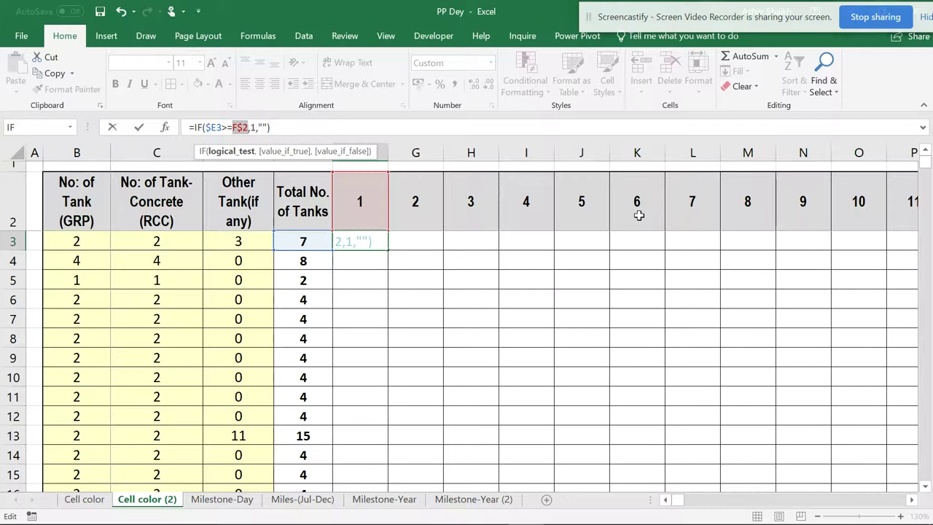
{"action": "key", "text": "Return"}
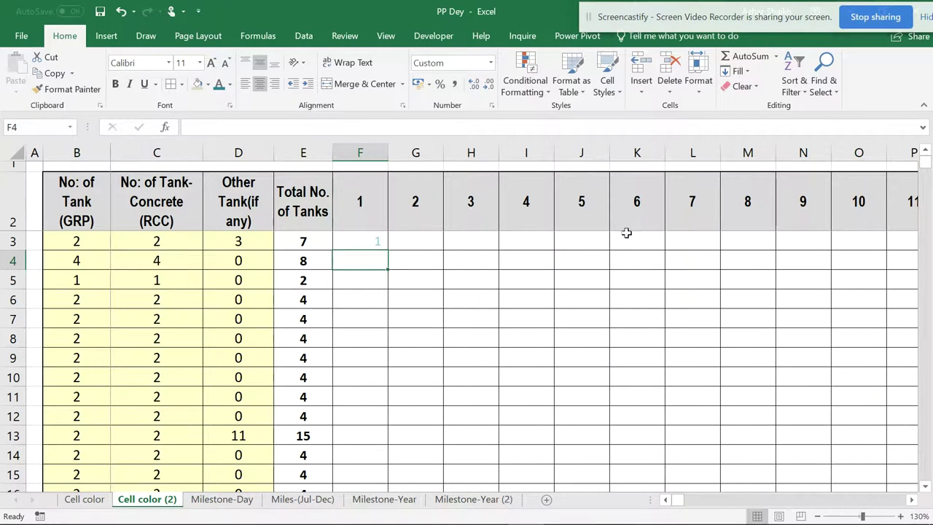
Fill the IF formula from F3 across row 3 through S3, under the column numbered 14
{"action": "left_click", "coordinate": [348, 241]}
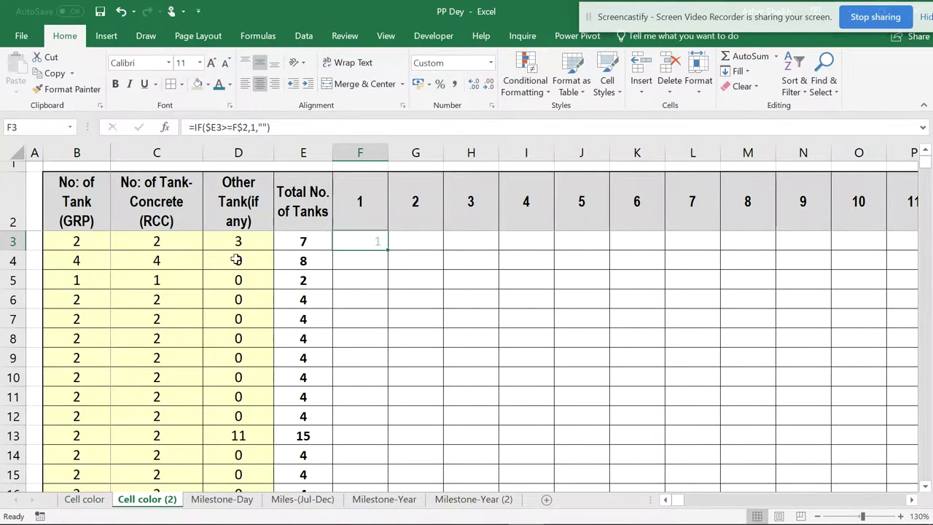
{"action": "left_click", "coordinate": [321, 248]}
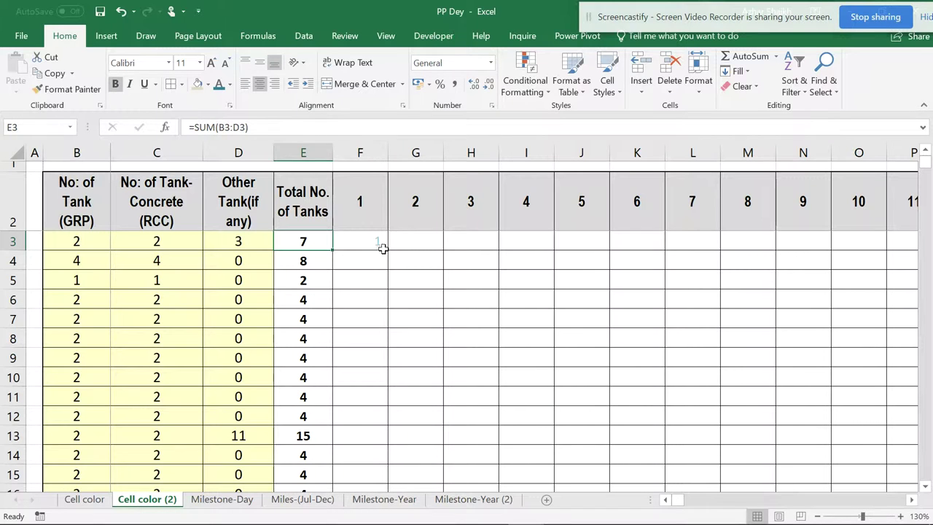
{"action": "left_click", "coordinate": [380, 245]}
{"action": "left_click_drag", "start_coordinate": [385, 250], "coordinate": [805, 251]}
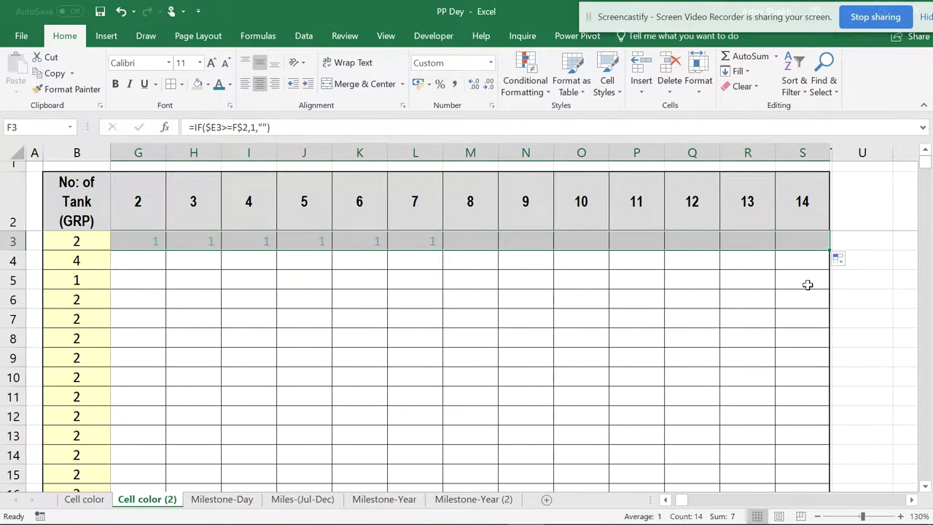
Copy the formulas in F3:S3 down through row 29 for all the tank rows
{"action": "left_click_drag", "start_coordinate": [677, 500], "coordinate": [669, 503]}
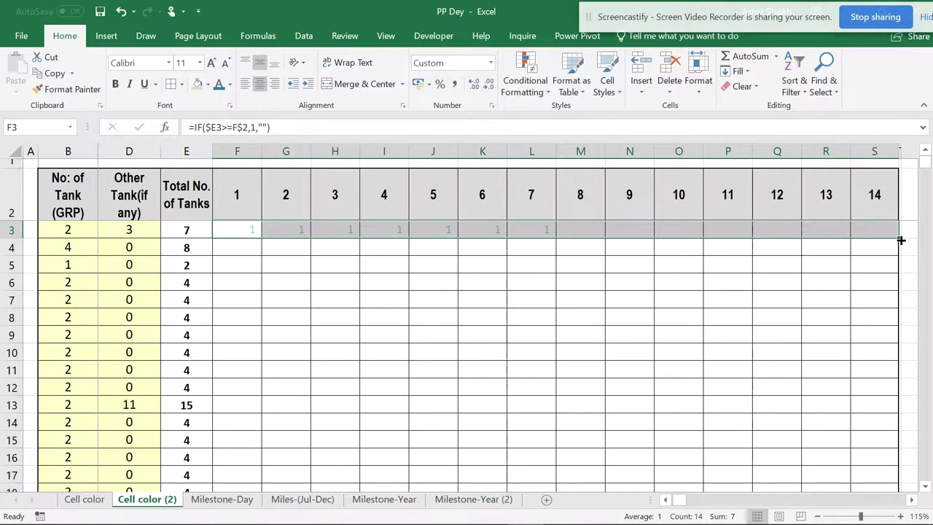
{"action": "left_click_drag", "start_coordinate": [901, 240], "coordinate": [887, 467]}
{"action": "scroll", "coordinate": [593, 297], "scroll_direction": "up", "scroll_amount": 4}
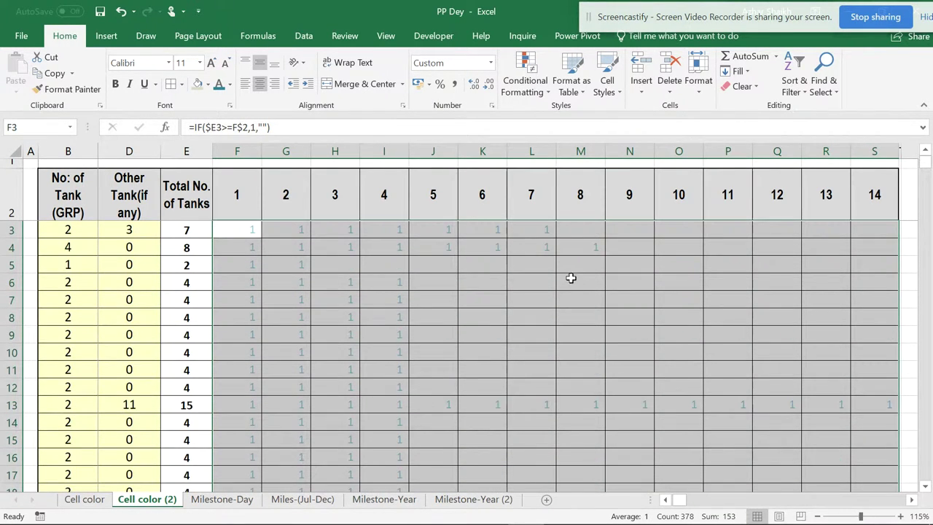
{"action": "left_click", "coordinate": [239, 231]}
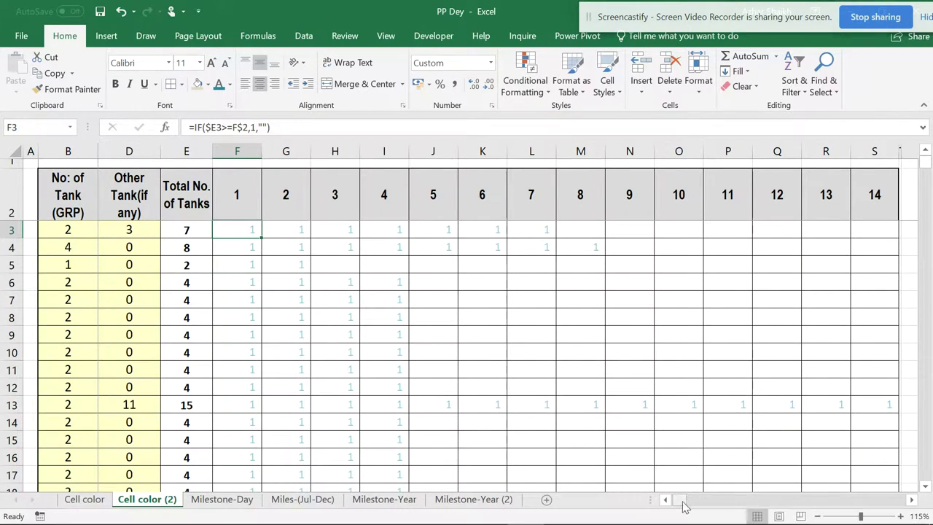
Start a new conditional formatting rule for F3:S29 with the type "Format only cells that contain"
{"action": "left_click_drag", "start_coordinate": [675, 500], "coordinate": [671, 512]}
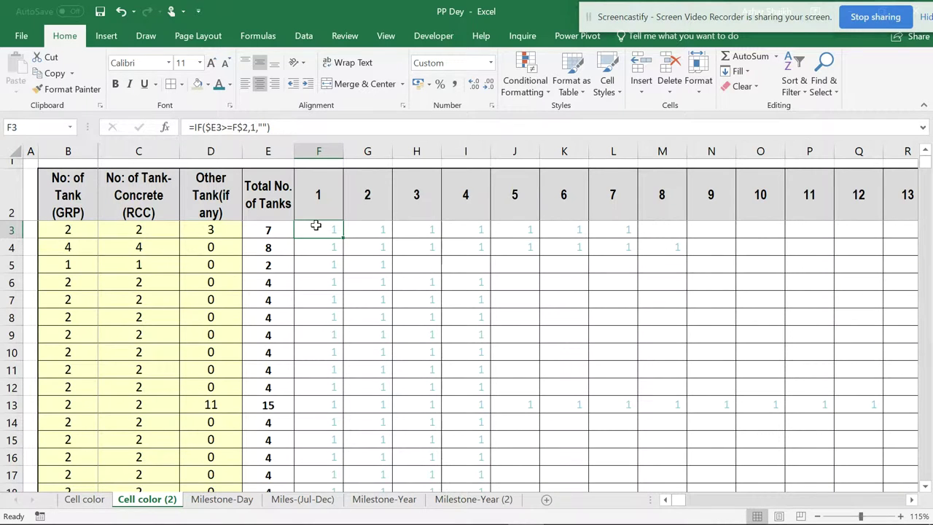
{"action": "left_click_drag", "start_coordinate": [315, 226], "coordinate": [793, 458]}
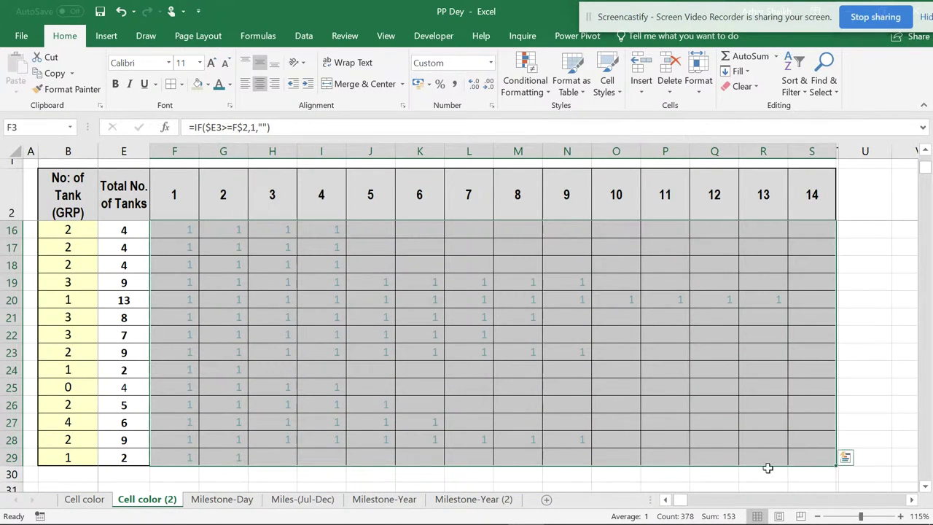
{"action": "left_click_drag", "start_coordinate": [678, 500], "coordinate": [666, 500]}
{"action": "scroll", "coordinate": [349, 278], "scroll_direction": "up", "scroll_amount": 3}
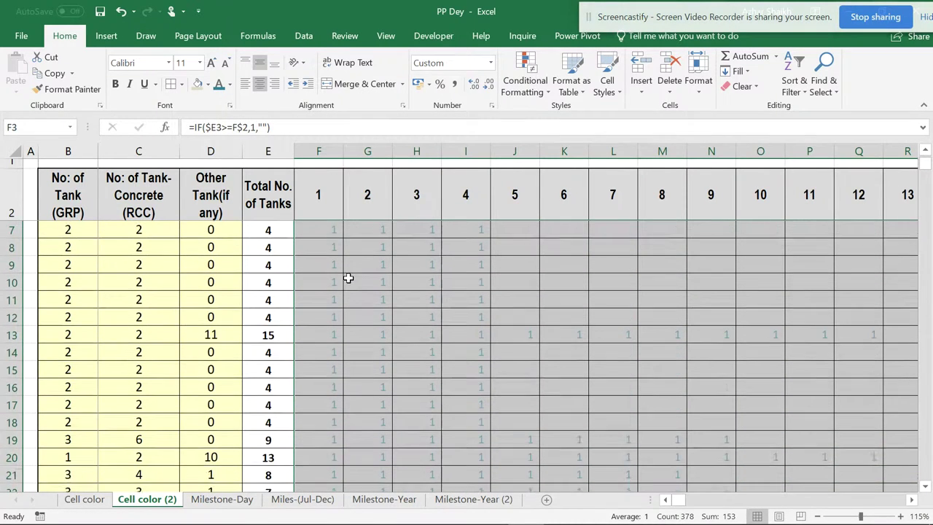
{"action": "scroll", "coordinate": [348, 278], "scroll_direction": "up", "scroll_amount": 2}
{"action": "left_click", "coordinate": [532, 94]}
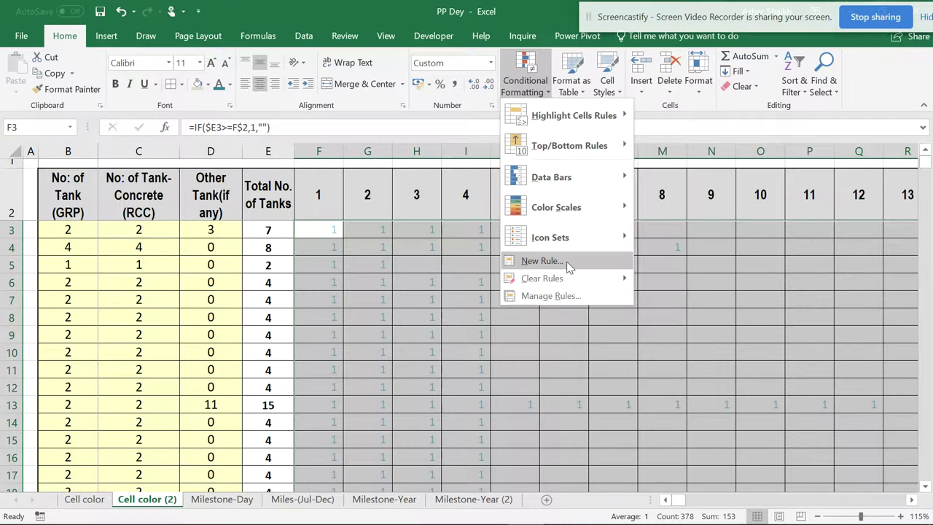
{"action": "left_click", "coordinate": [542, 261]}
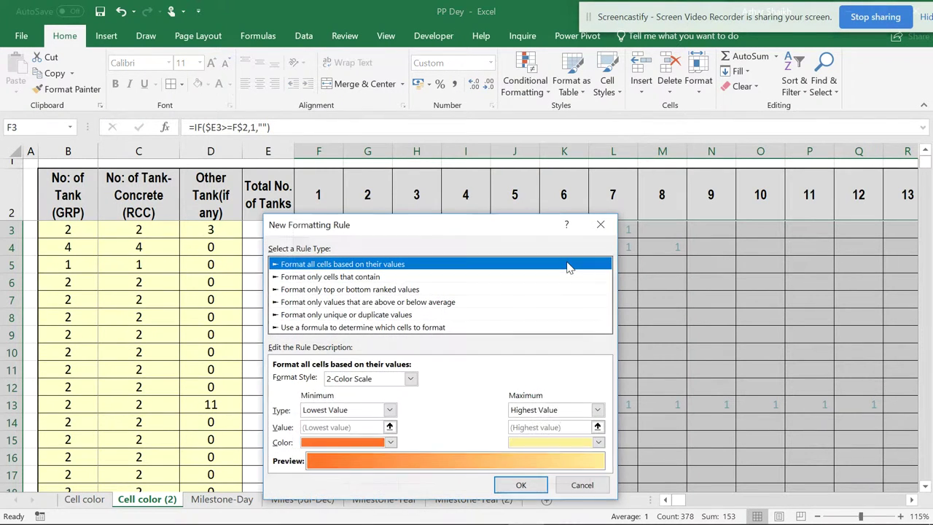
{"action": "left_click", "coordinate": [352, 277]}
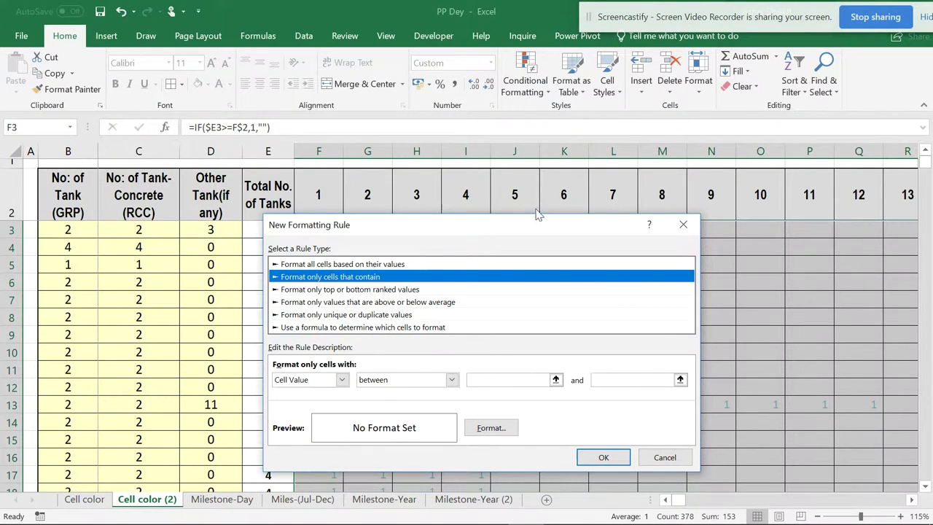
{"action": "left_click_drag", "start_coordinate": [519, 227], "coordinate": [575, 135]}
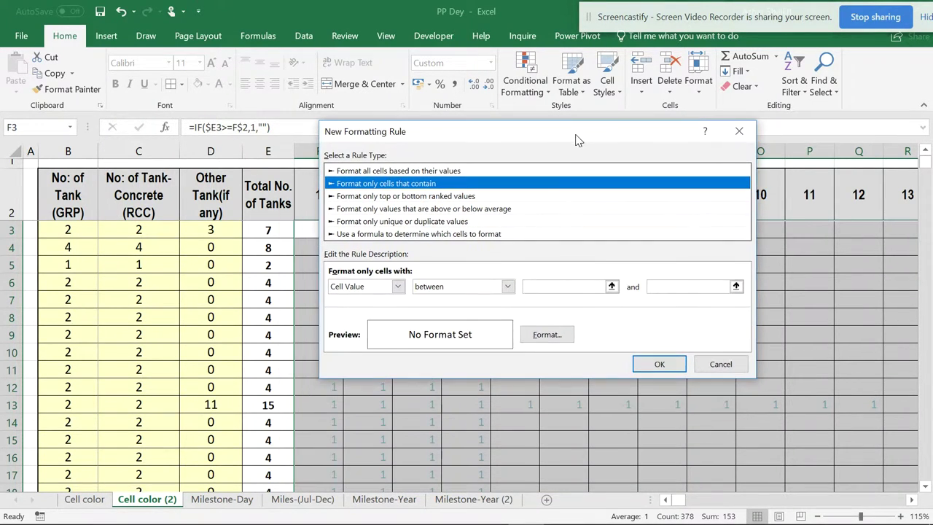
Set the rule's condition to Cell Value equal to 1
{"action": "left_click", "coordinate": [398, 286]}
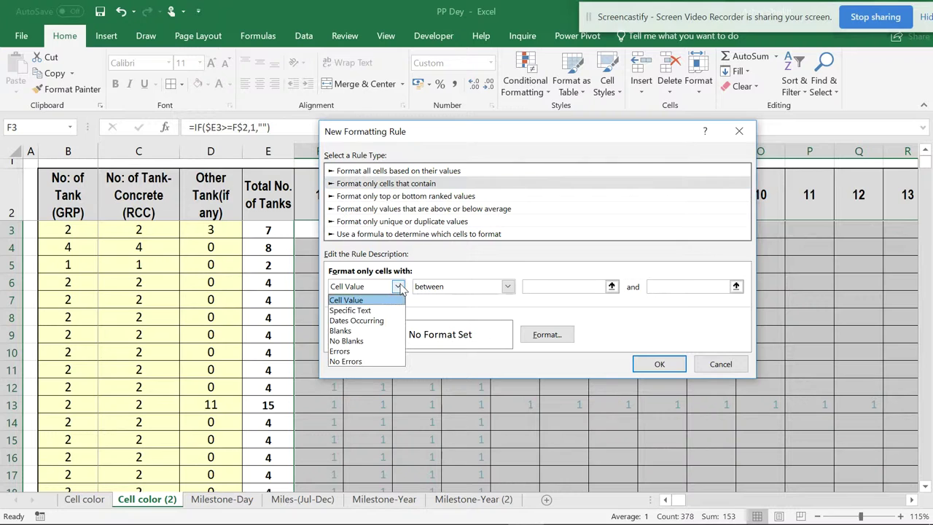
{"action": "left_click", "coordinate": [364, 299]}
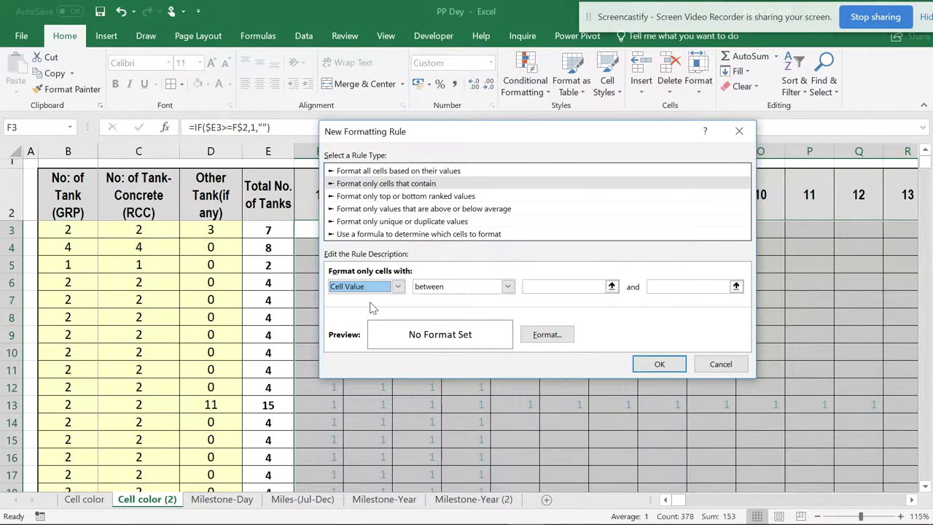
{"action": "left_click", "coordinate": [507, 287]}
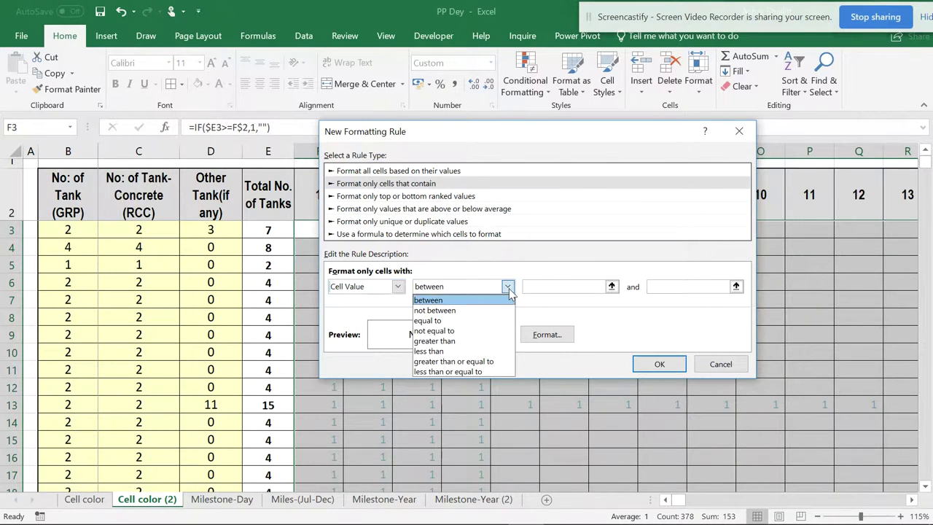
{"action": "left_click", "coordinate": [479, 321]}
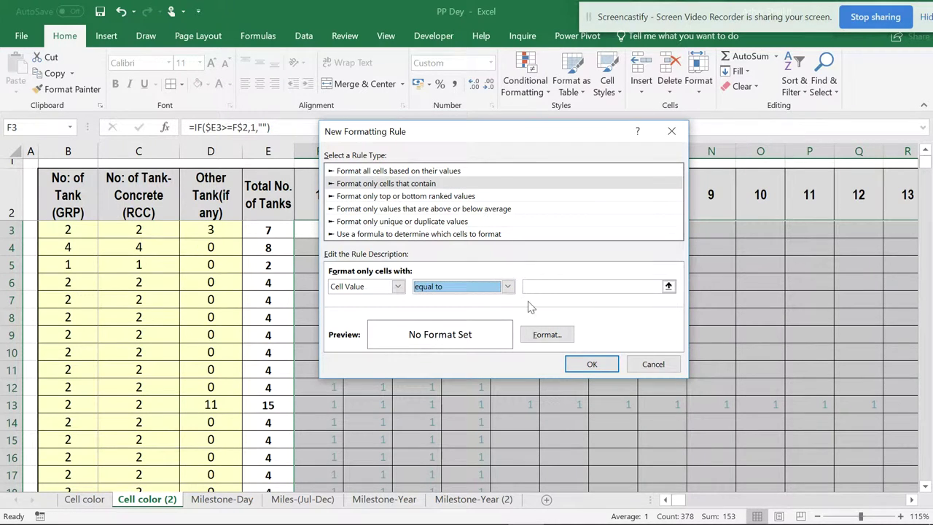
{"action": "left_click_drag", "start_coordinate": [489, 142], "coordinate": [655, 140]}
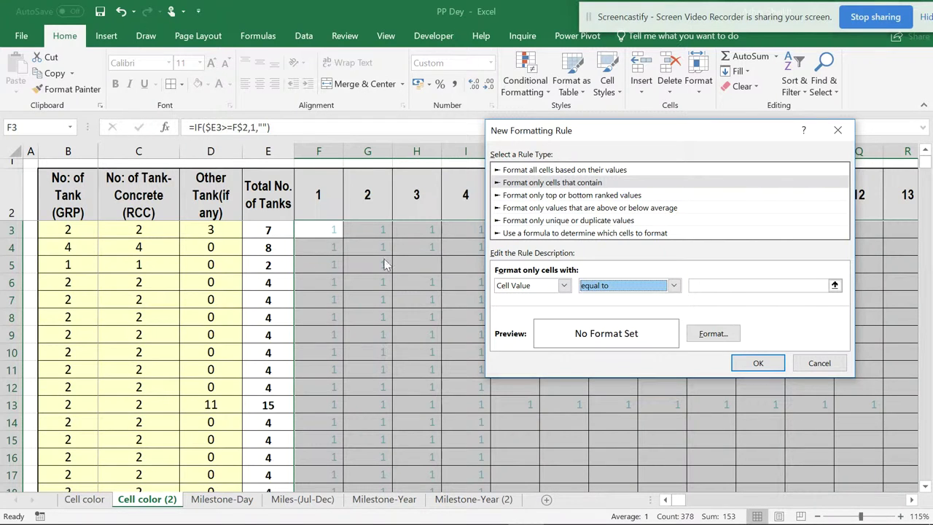
{"action": "left_click", "coordinate": [693, 285]}
{"action": "type", "text": "1"}
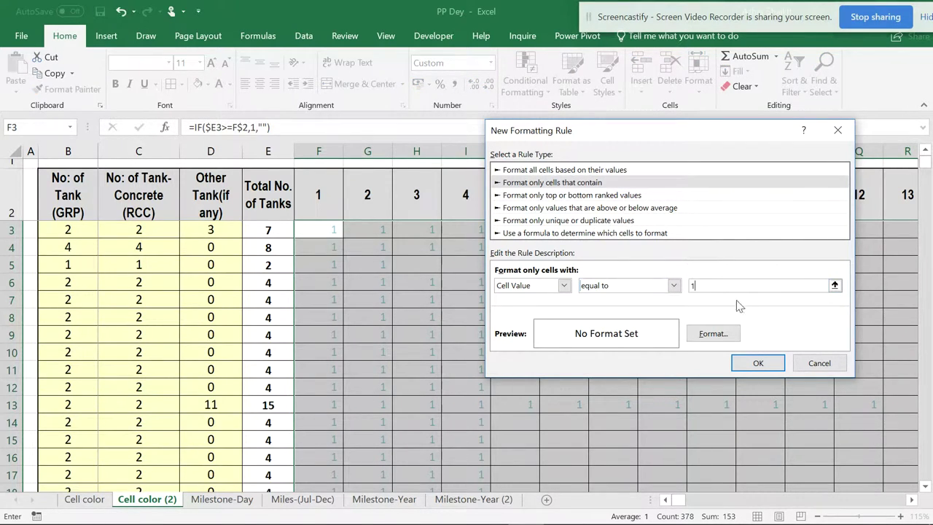
Give the rule a light aqua background fill and apply it to the tank grid
{"action": "left_click", "coordinate": [711, 335]}
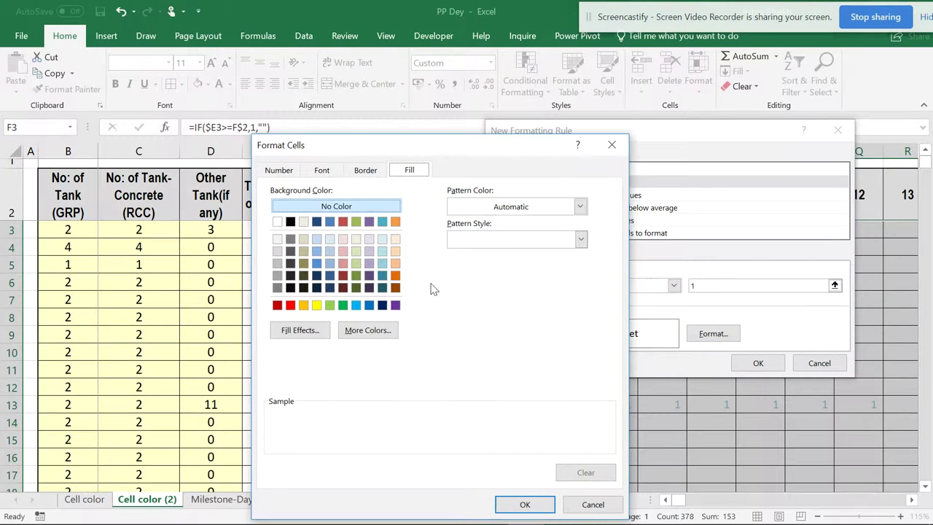
{"action": "left_click", "coordinate": [356, 306]}
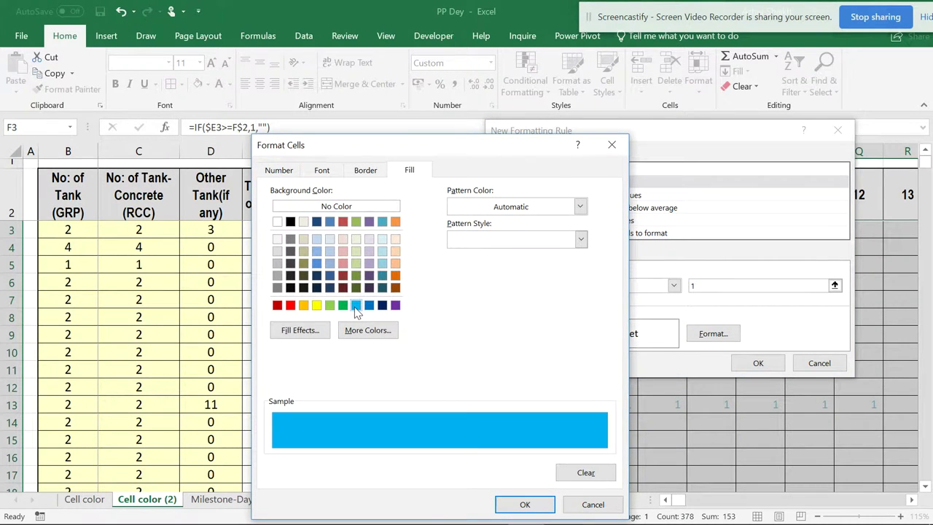
{"action": "left_click_drag", "start_coordinate": [465, 147], "coordinate": [683, 161]}
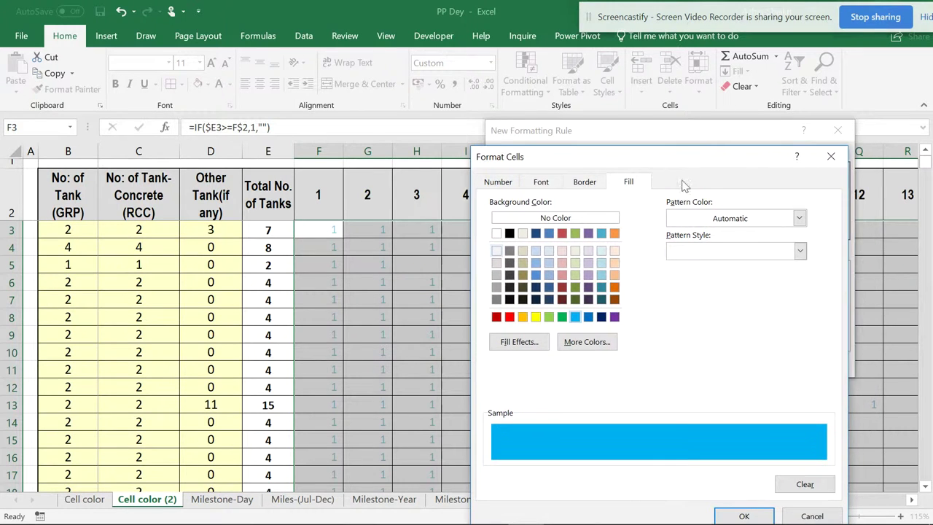
{"action": "left_click", "coordinate": [602, 276]}
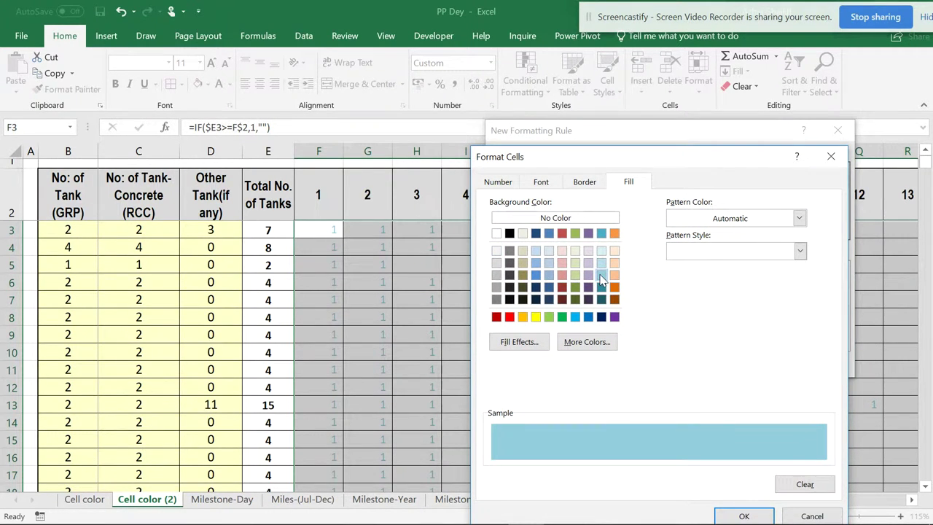
{"action": "left_click", "coordinate": [603, 264]}
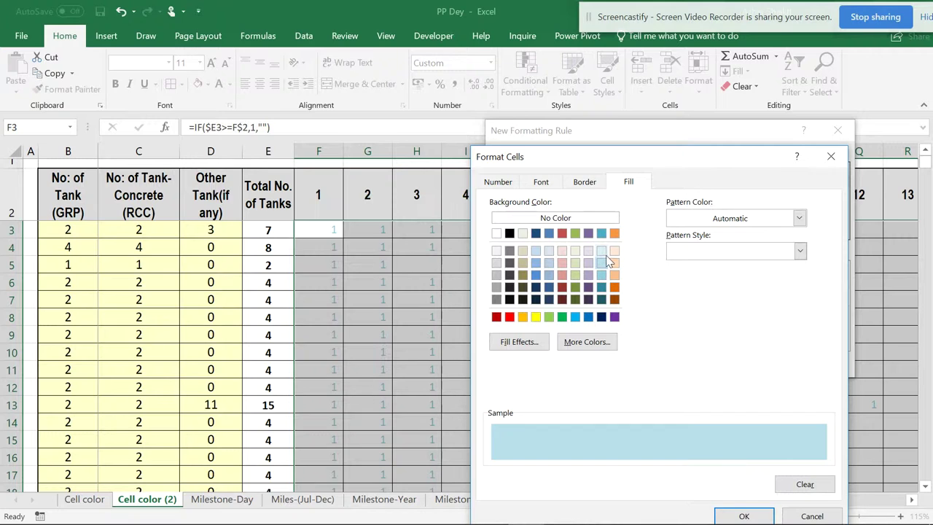
{"action": "left_click", "coordinate": [743, 514]}
{"action": "left_click", "coordinate": [758, 363]}
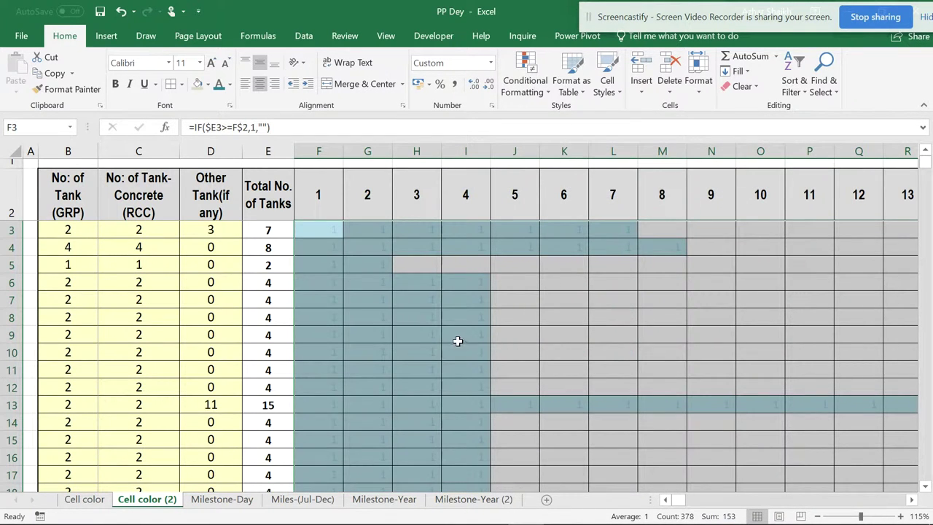
{"action": "scroll", "coordinate": [423, 302], "scroll_direction": "down", "scroll_amount": 3}
{"action": "left_click", "coordinate": [423, 302]}
{"action": "scroll", "coordinate": [419, 295], "scroll_direction": "up", "scroll_amount": 3}
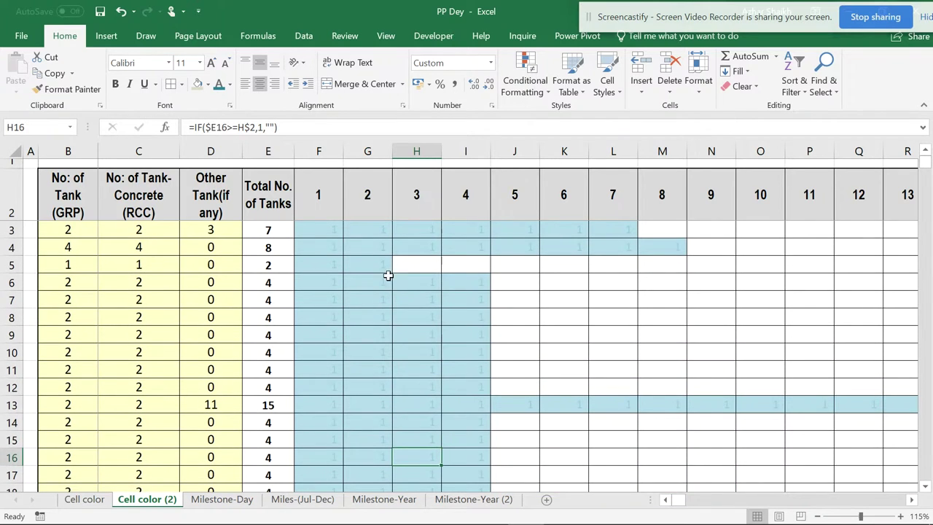
Set the font color of F3:S29 to Aqua, Accent 5, Lighter 60% so the 1s blend into the fill
{"action": "left_click_drag", "start_coordinate": [323, 228], "coordinate": [882, 475]}
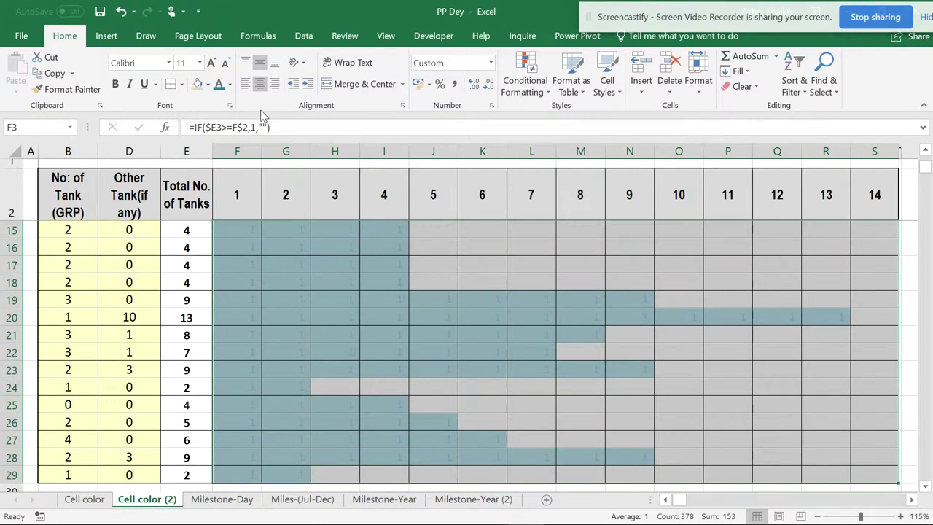
{"action": "left_click", "coordinate": [230, 84]}
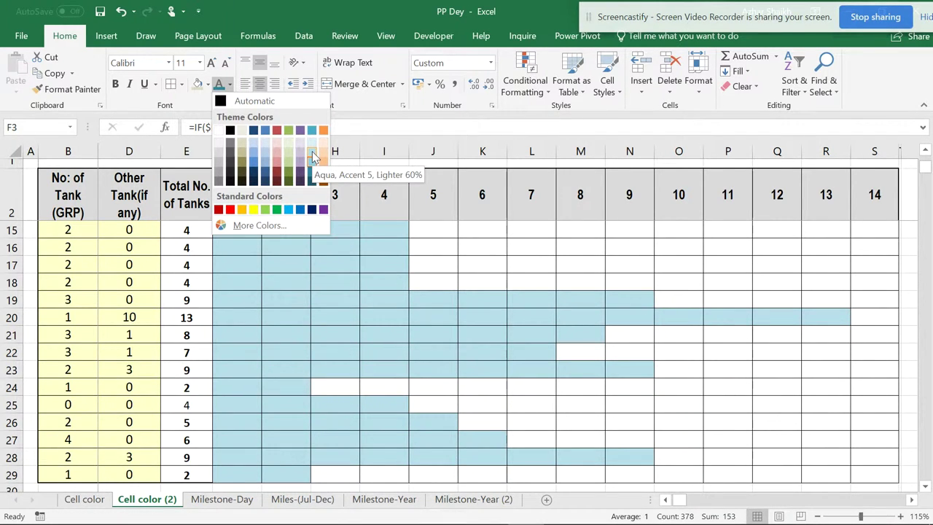
{"action": "left_click", "coordinate": [313, 157]}
{"action": "left_click", "coordinate": [444, 320]}
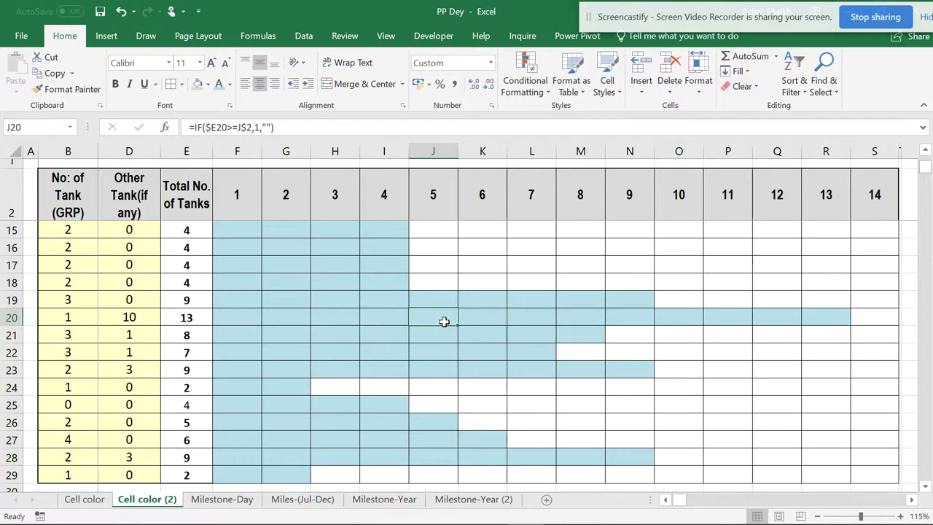
{"action": "scroll", "coordinate": [410, 299], "scroll_direction": "up", "scroll_amount": 4}
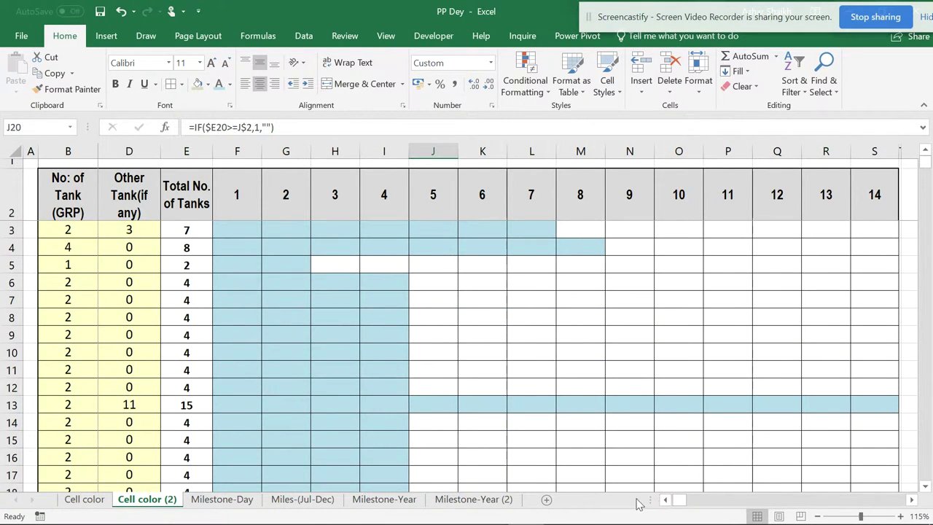
Change the Other Tank value in D4 to 2 to test the automatic coloring of row 4
{"action": "left_click_drag", "start_coordinate": [651, 500], "coordinate": [638, 499]}
{"action": "key", "text": "ctrl+z"}
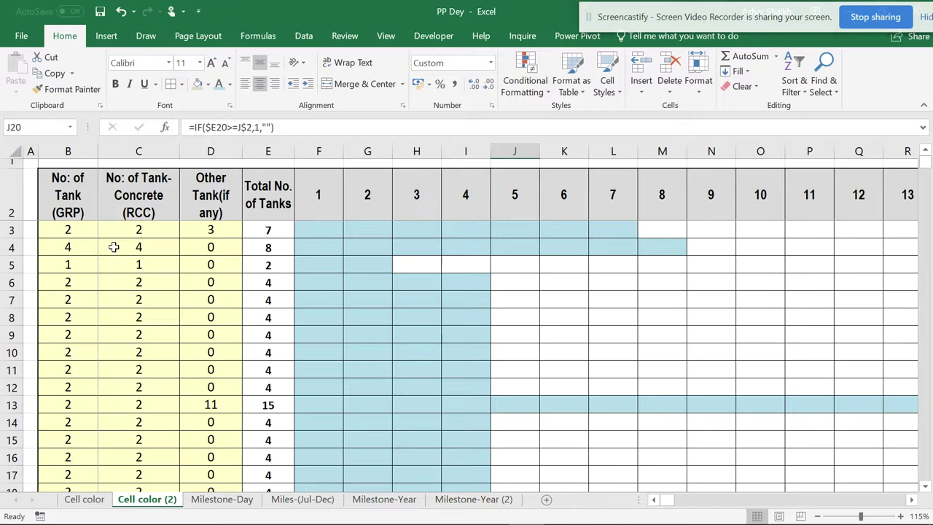
{"action": "left_click", "coordinate": [217, 248]}
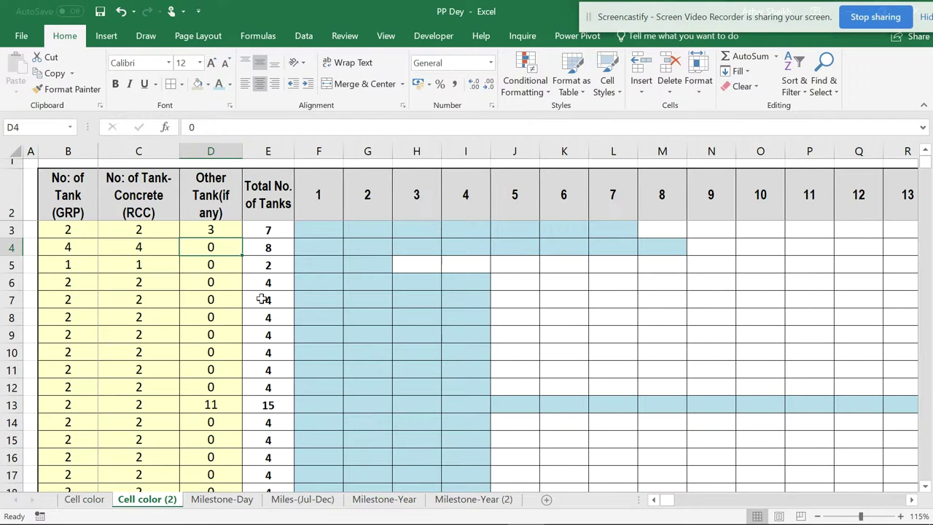
{"action": "type", "text": "2"}
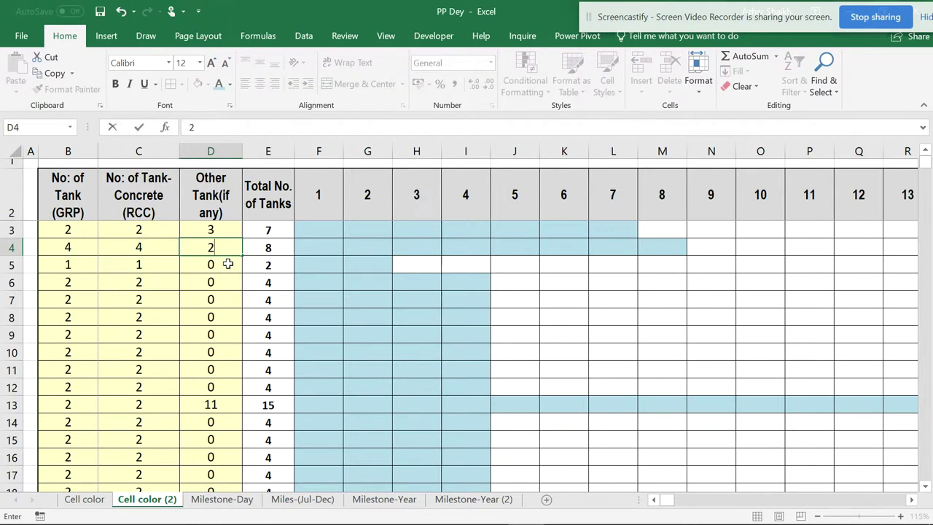
{"action": "key", "text": "Return"}
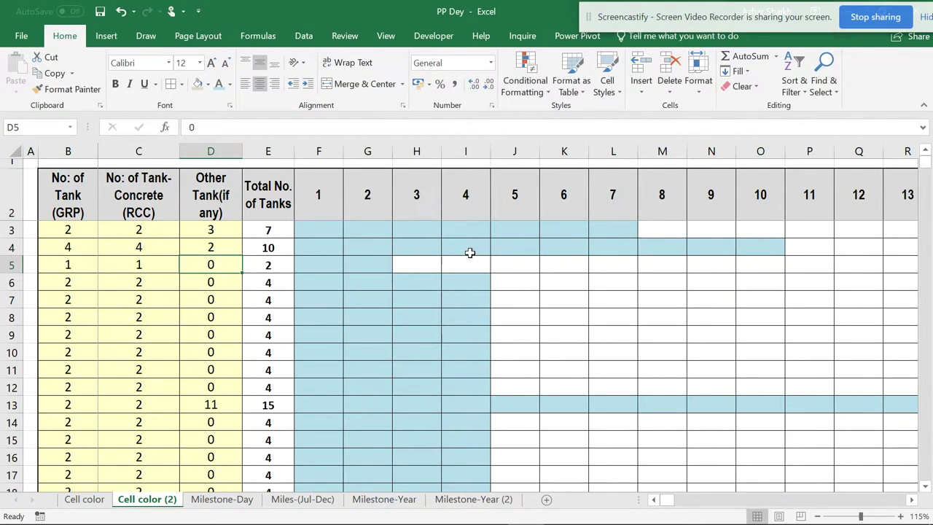
{"action": "scroll", "coordinate": [359, 263], "scroll_direction": "down", "scroll_amount": 1, "text": "ctrl"}
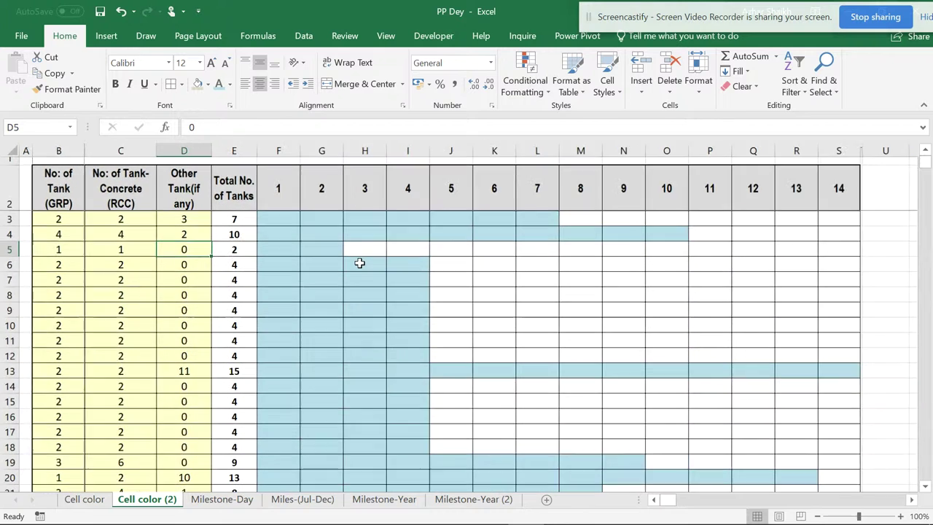
Look over the automatic coloring of the tank grid rows on the Cell color (2) sheet
{"action": "scroll", "coordinate": [359, 263], "scroll_direction": "down", "scroll_amount": 5}
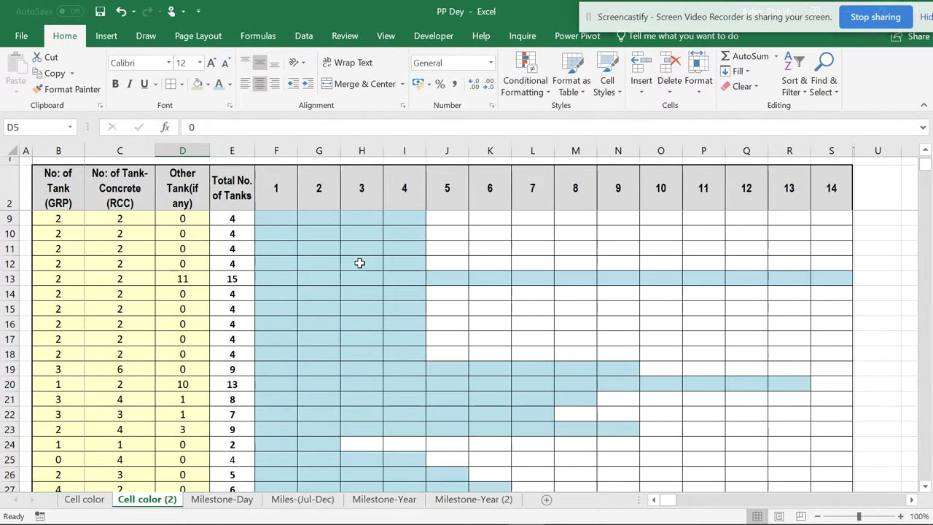
{"action": "scroll", "coordinate": [359, 263], "scroll_direction": "up", "scroll_amount": 3}
{"action": "scroll", "coordinate": [360, 263], "scroll_direction": "up", "scroll_amount": 2}
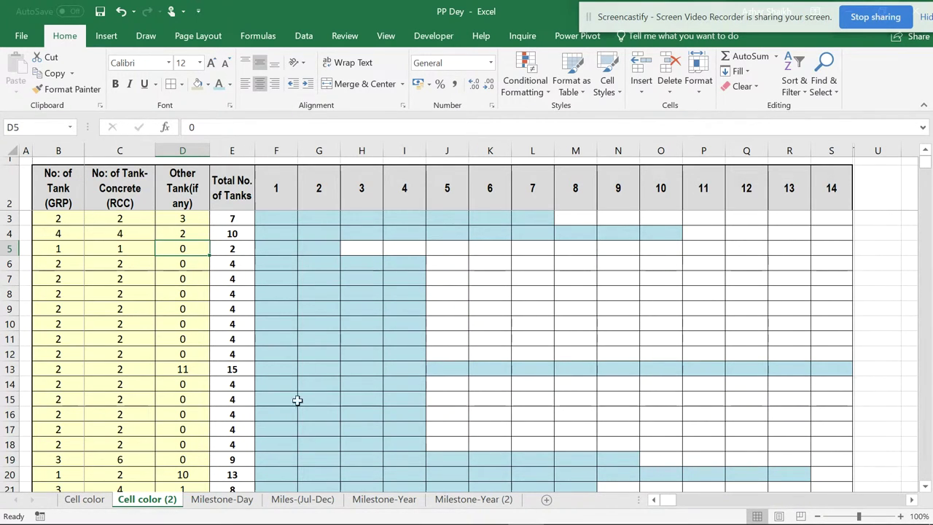
Review the date-based coloring on the Milestone-Day and Miles-(Jul-Dec) sheets, and return to the Cell color sheet
{"action": "left_click", "coordinate": [237, 499]}
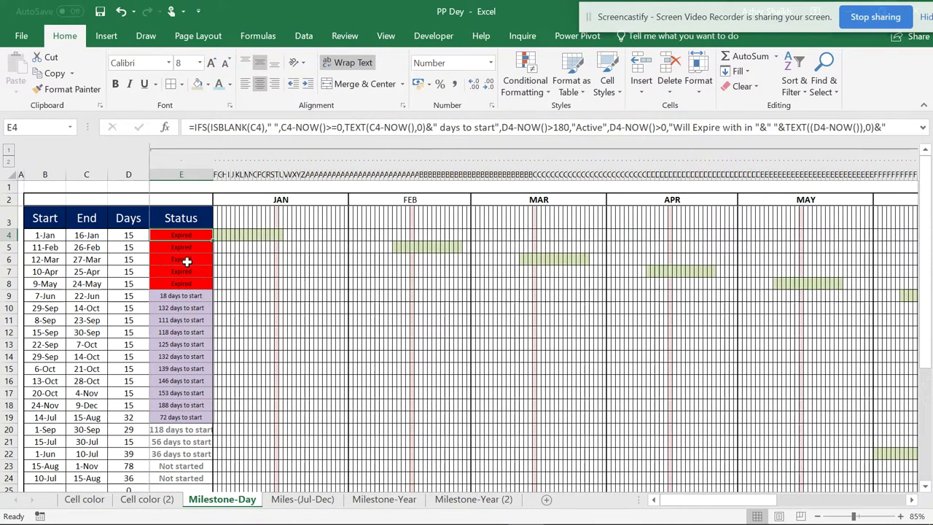
{"action": "left_click", "coordinate": [64, 294]}
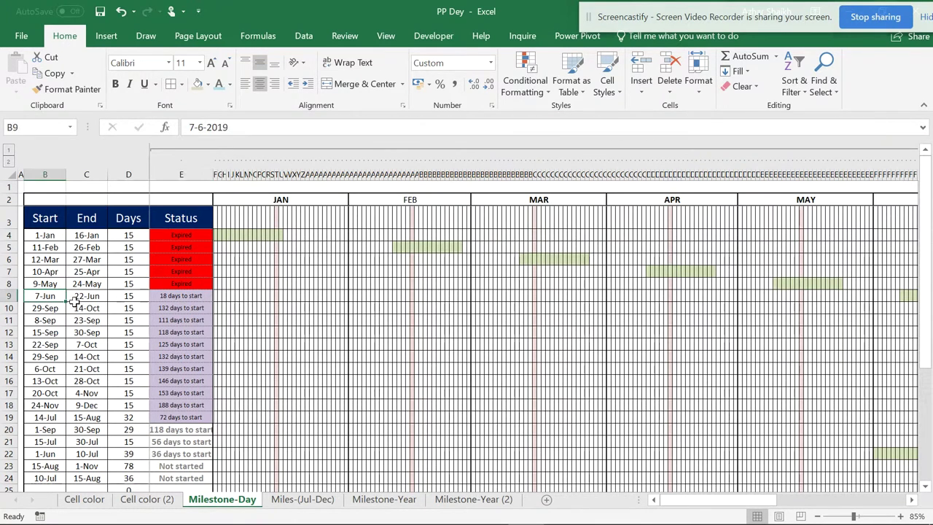
{"action": "left_click", "coordinate": [303, 499]}
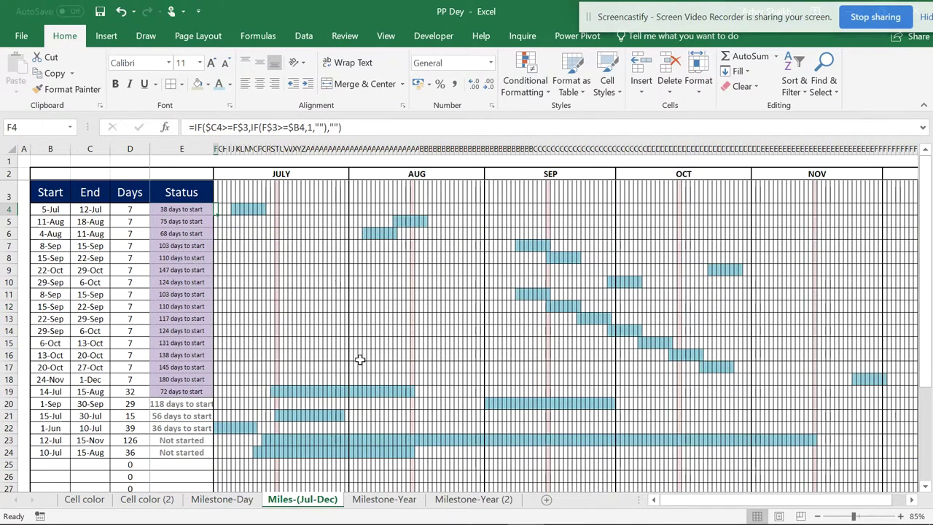
{"action": "scroll", "coordinate": [382, 331], "scroll_direction": "down", "scroll_amount": 2}
{"action": "scroll", "coordinate": [381, 331], "scroll_direction": "up", "scroll_amount": 2}
{"action": "left_click", "coordinate": [84, 499]}
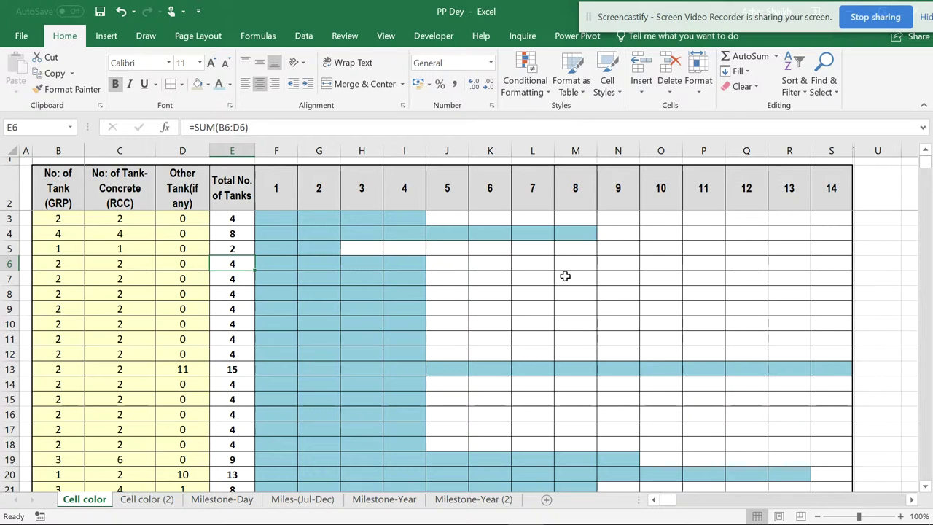